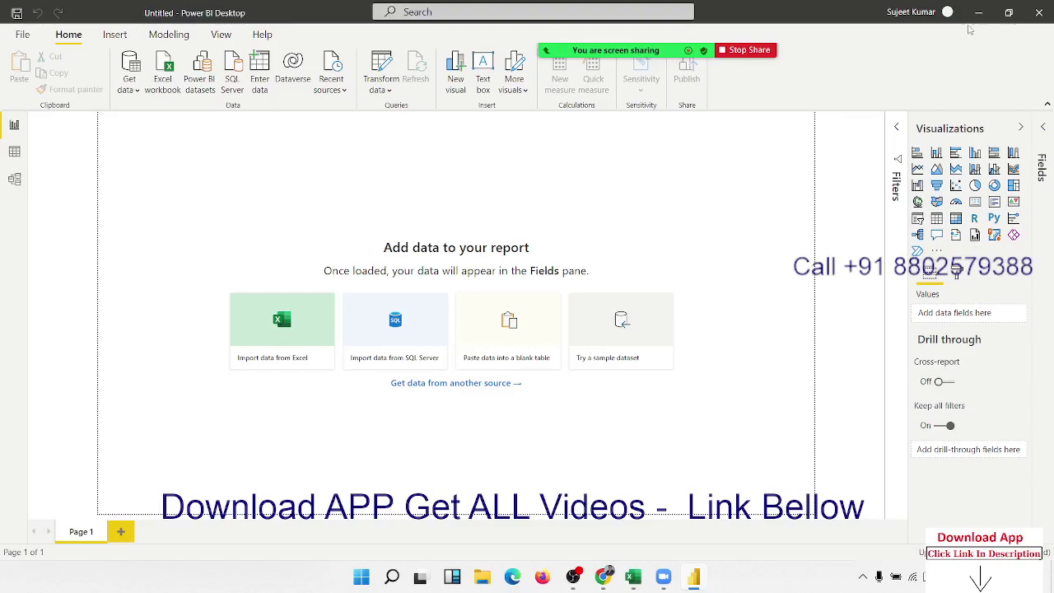
Step: Glance at the signed-in account details, then expand the Fields pane beside Visualizations
{"action": "left_click", "coordinate": [939, 12]}
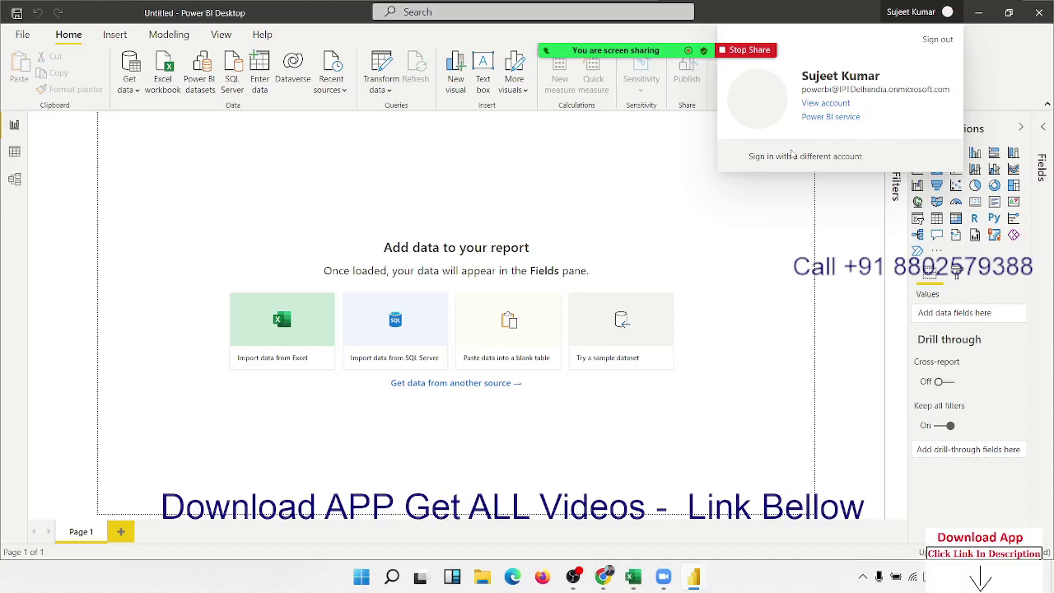
{"action": "left_click", "coordinate": [637, 198]}
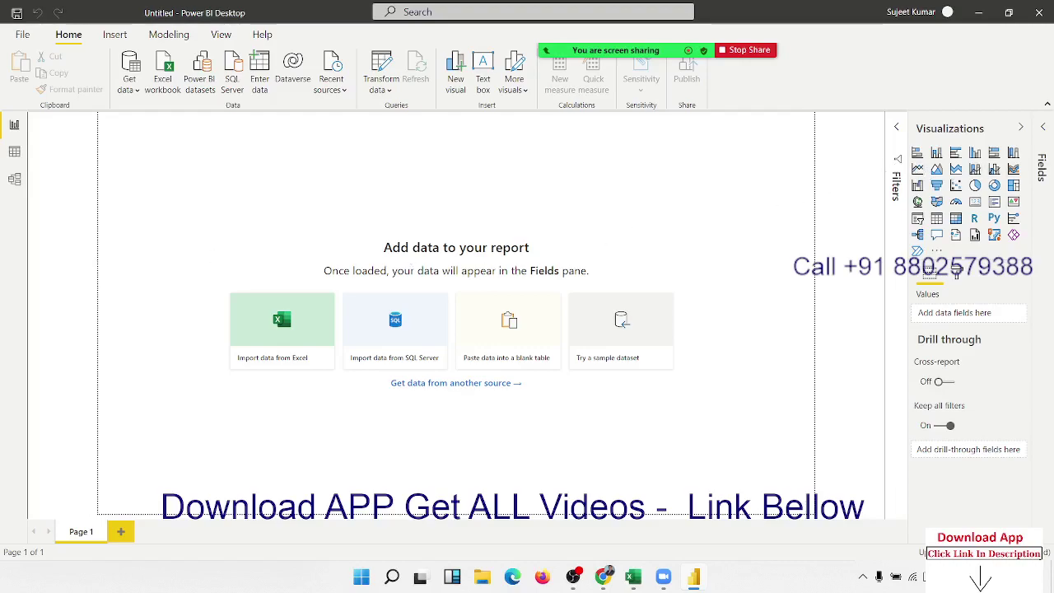
{"action": "left_click", "coordinate": [1043, 141]}
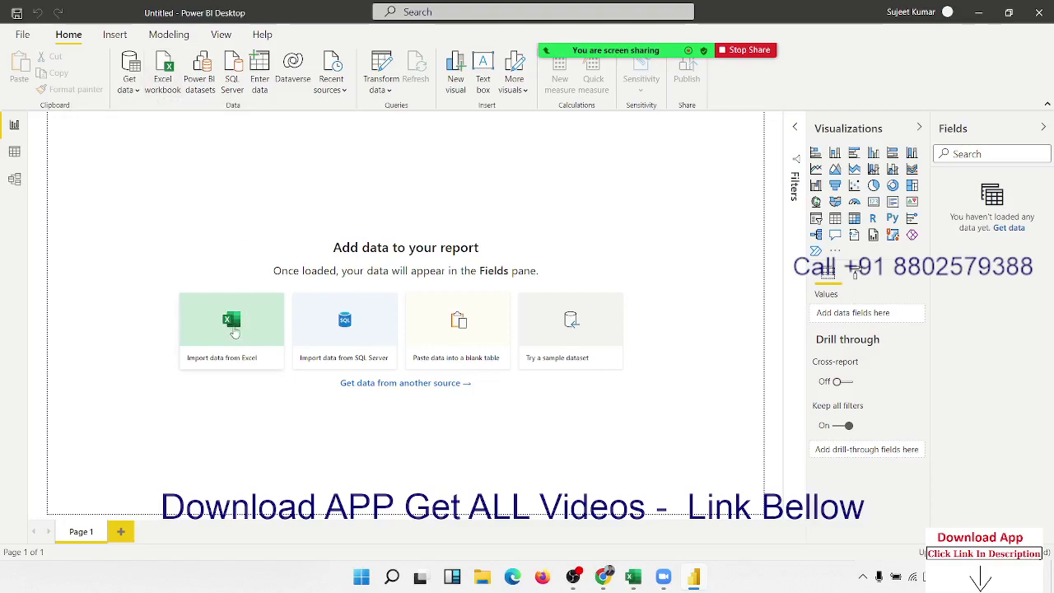
Step: Import from Excel by choosing the Pivot Table -3 workbook in the Open dialog
{"action": "left_click", "coordinate": [234, 329]}
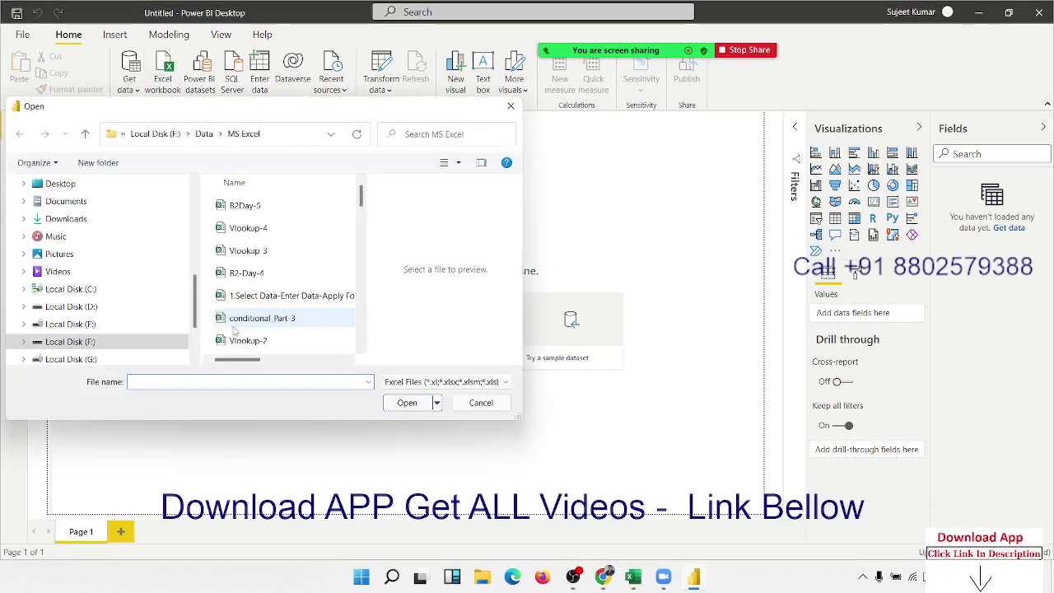
{"action": "scroll", "coordinate": [288, 284], "scroll_direction": "down", "scroll_amount": 2}
{"action": "scroll", "coordinate": [269, 276], "scroll_direction": "down", "scroll_amount": 3}
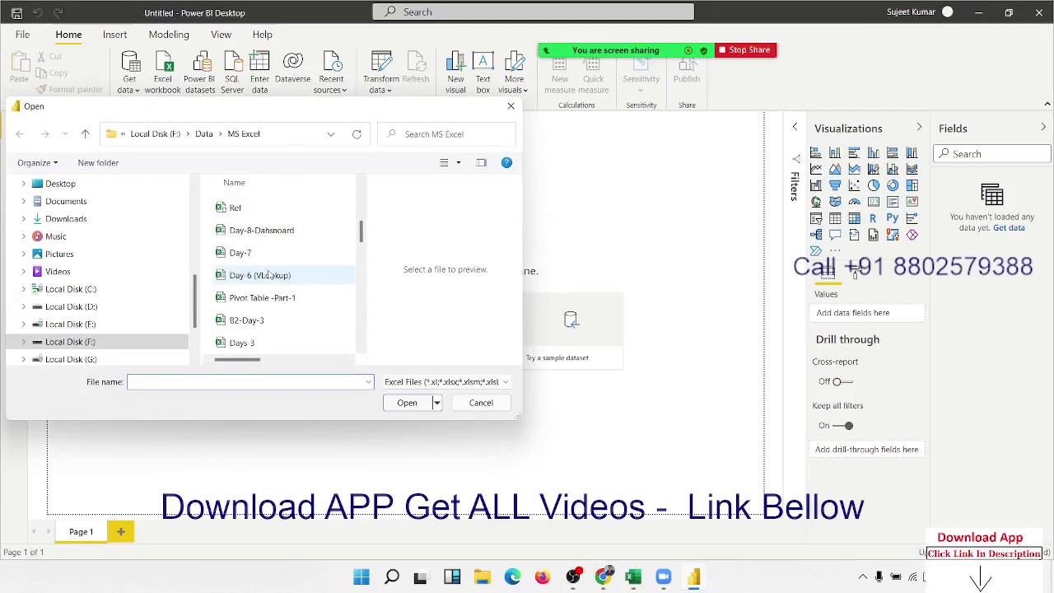
{"action": "scroll", "coordinate": [272, 280], "scroll_direction": "down", "scroll_amount": 3}
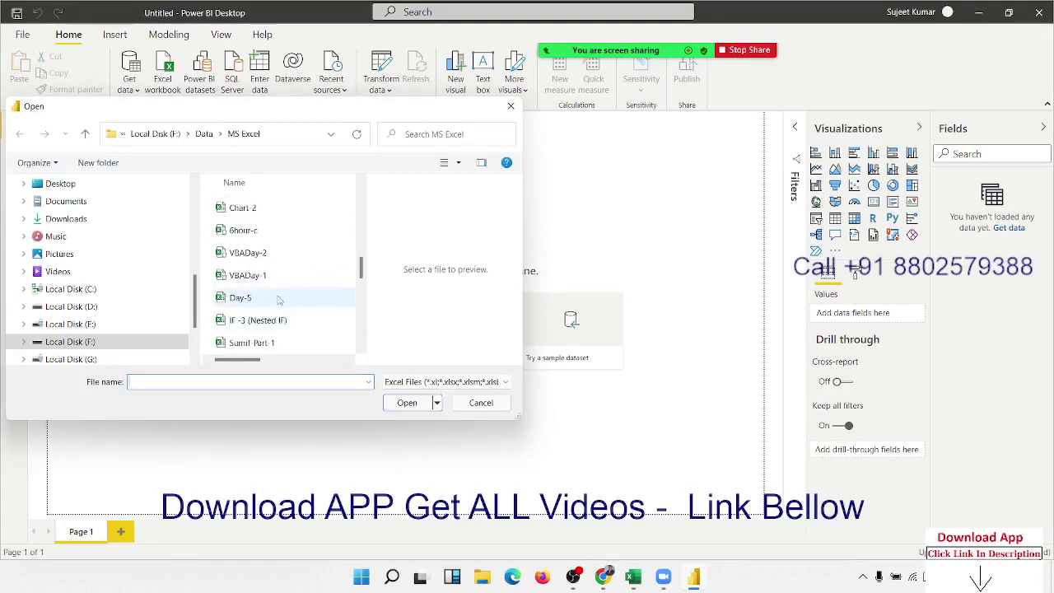
{"action": "scroll", "coordinate": [278, 298], "scroll_direction": "up", "scroll_amount": 3}
{"action": "scroll", "coordinate": [279, 298], "scroll_direction": "up", "scroll_amount": 3}
{"action": "scroll", "coordinate": [279, 298], "scroll_direction": "up", "scroll_amount": 2}
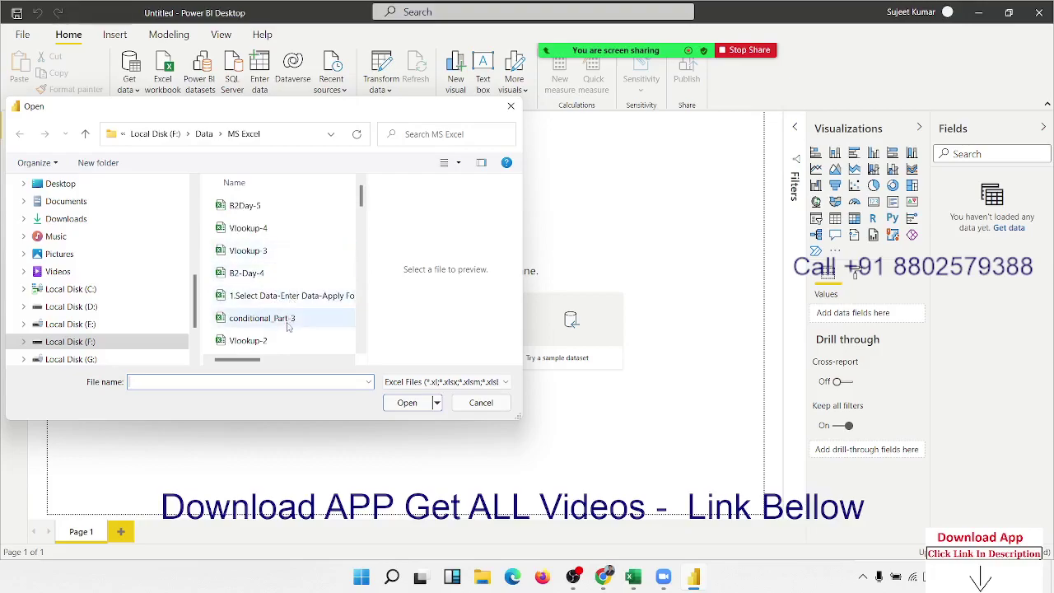
{"action": "scroll", "coordinate": [288, 327], "scroll_direction": "down", "scroll_amount": 3}
{"action": "scroll", "coordinate": [287, 326], "scroll_direction": "down", "scroll_amount": 3}
{"action": "scroll", "coordinate": [288, 321], "scroll_direction": "down", "scroll_amount": 2}
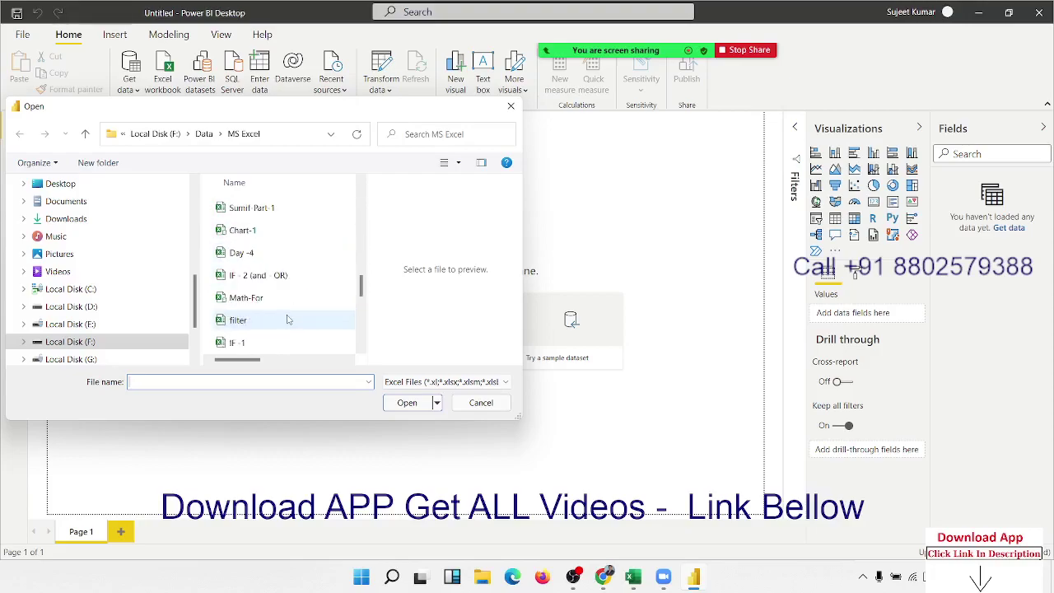
{"action": "scroll", "coordinate": [285, 311], "scroll_direction": "down", "scroll_amount": 2}
{"action": "scroll", "coordinate": [283, 306], "scroll_direction": "down", "scroll_amount": 2}
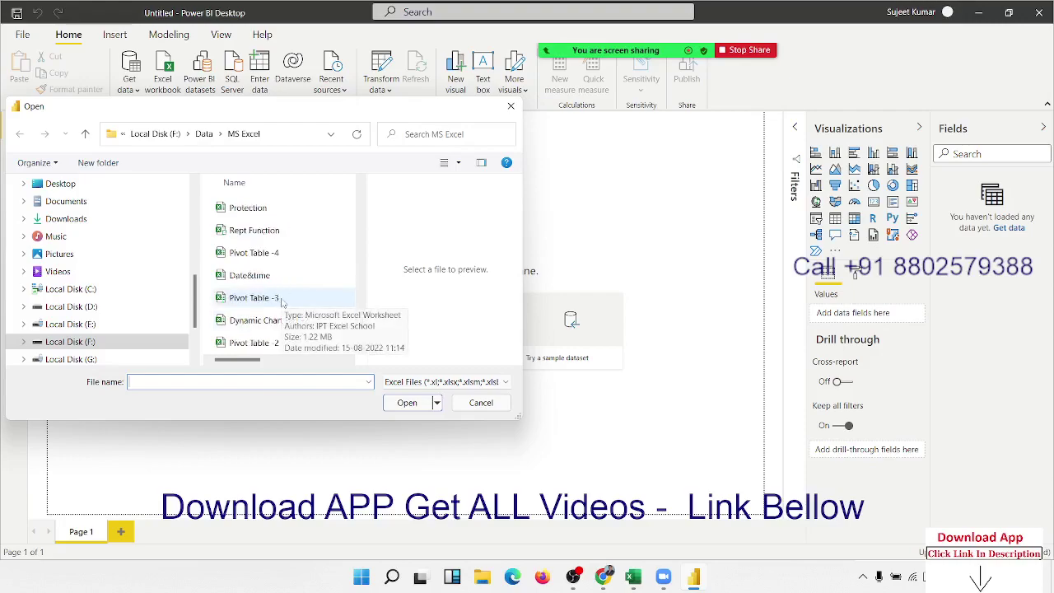
{"action": "left_click", "coordinate": [281, 300]}
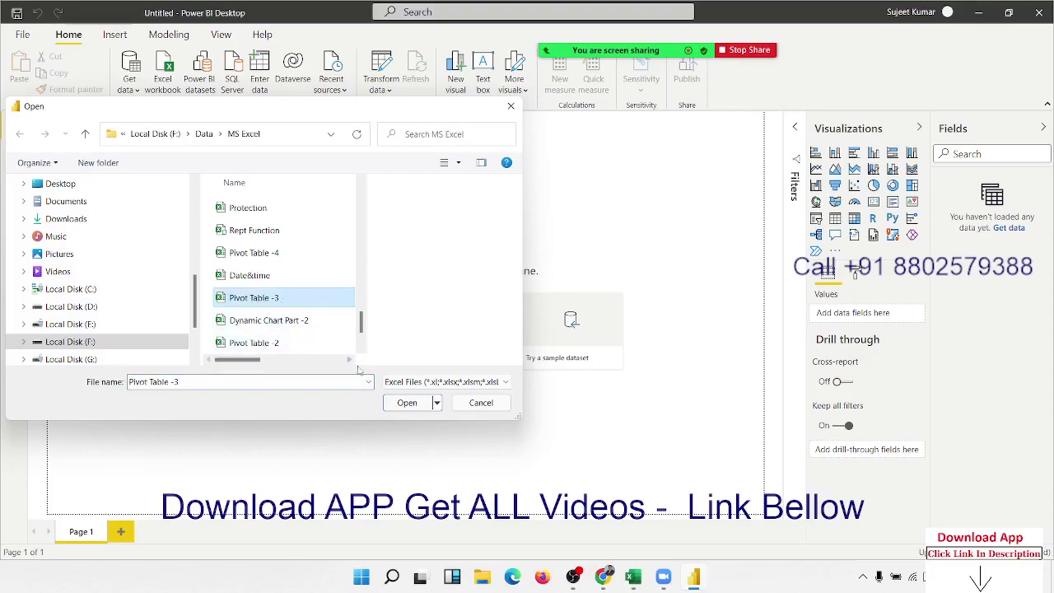
{"action": "left_click", "coordinate": [407, 403]}
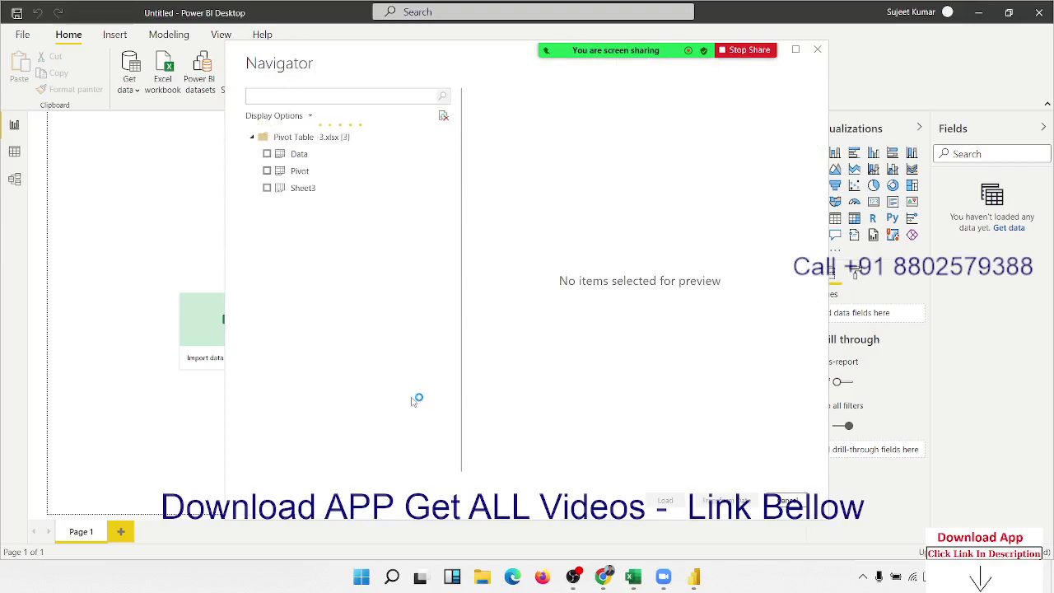
Step: Preview the Data sheet in Navigator, tick it and load it
{"action": "left_click", "coordinate": [268, 159]}
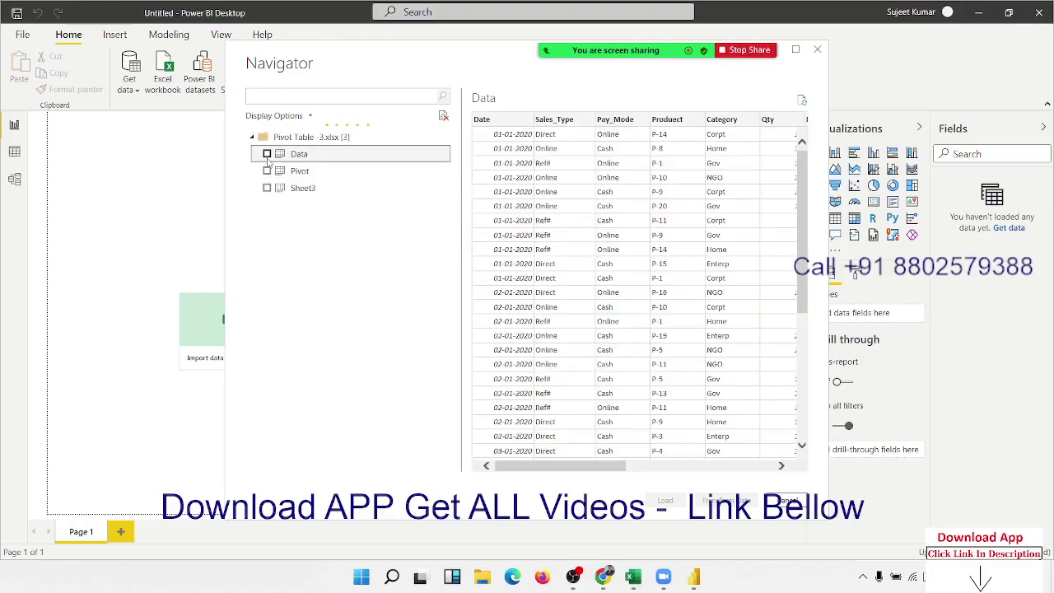
{"action": "left_click_drag", "start_coordinate": [575, 466], "coordinate": [770, 490]}
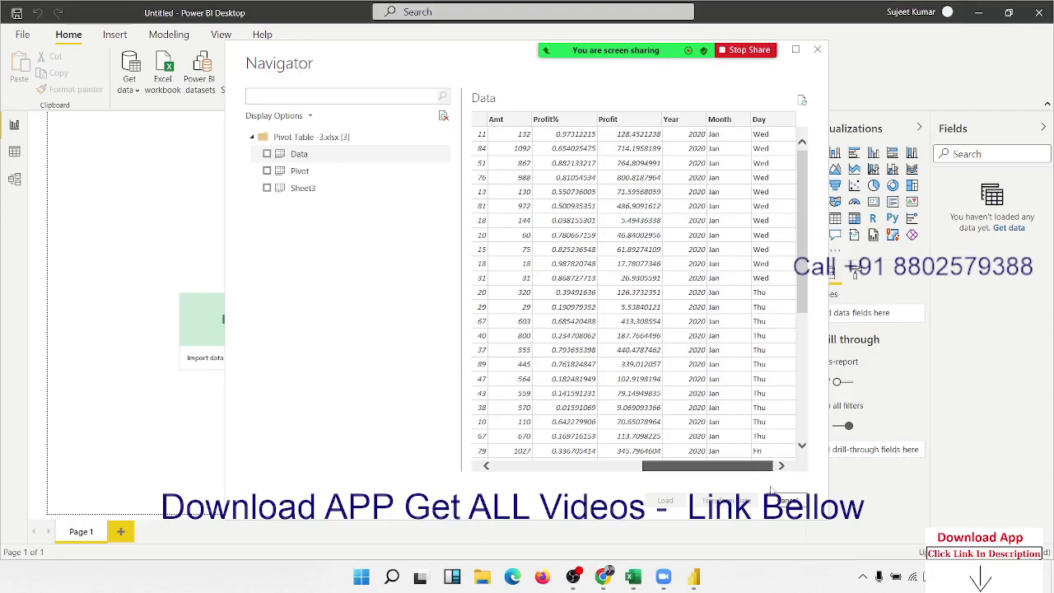
{"action": "mouse_move", "coordinate": [721, 466]}
{"action": "left_mouse_down"}
{"action": "mouse_move", "coordinate": [576, 468]}
{"action": "mouse_move", "coordinate": [730, 466]}
{"action": "mouse_move", "coordinate": [576, 466]}
{"action": "left_mouse_up"}
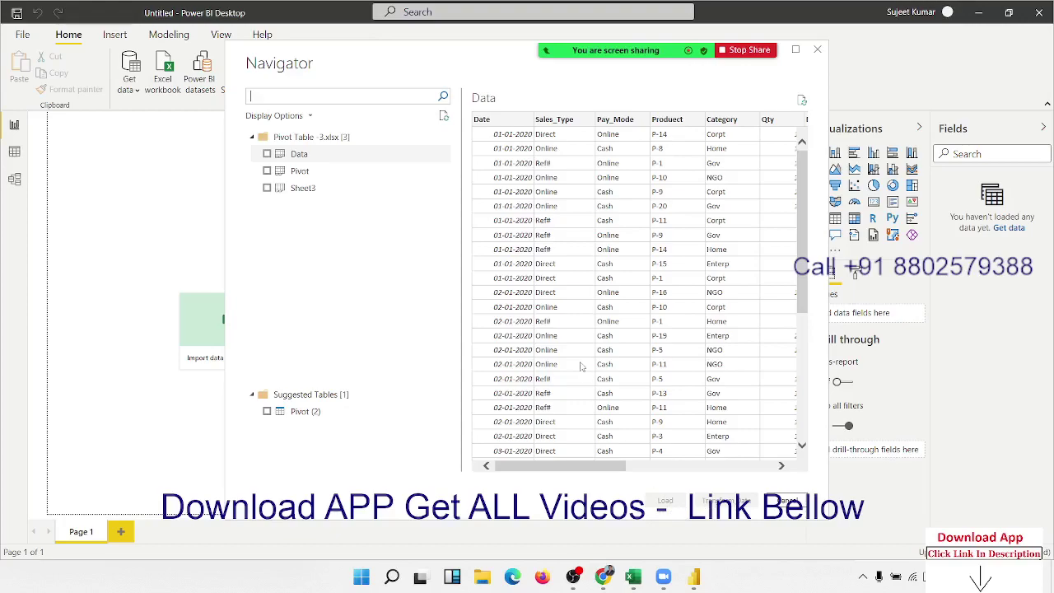
{"action": "left_click", "coordinate": [266, 154]}
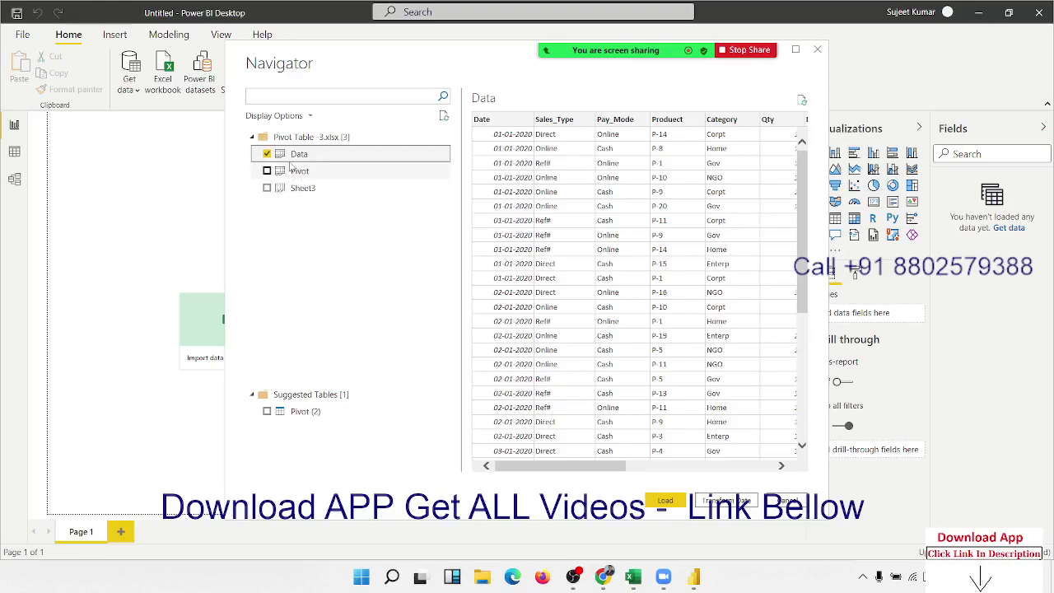
{"action": "left_click", "coordinate": [674, 499]}
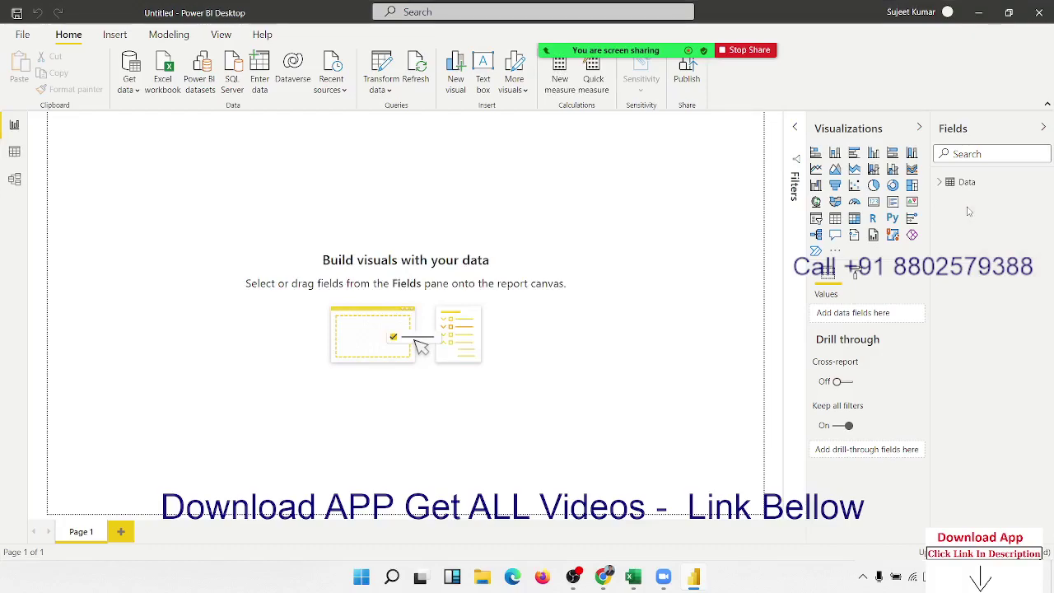
Step: Expand the Data table in the Fields pane to list its fields
{"action": "mouse_move", "coordinate": [967, 181]}
{"action": "left_click", "coordinate": [955, 181]}
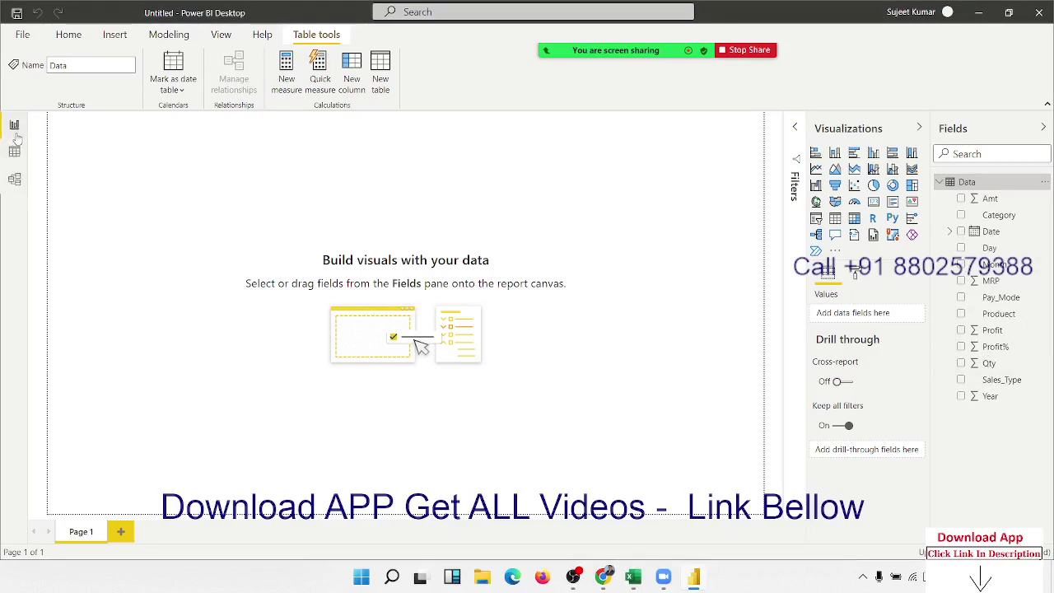
{"action": "left_click_drag", "start_coordinate": [135, 154], "coordinate": [702, 482]}
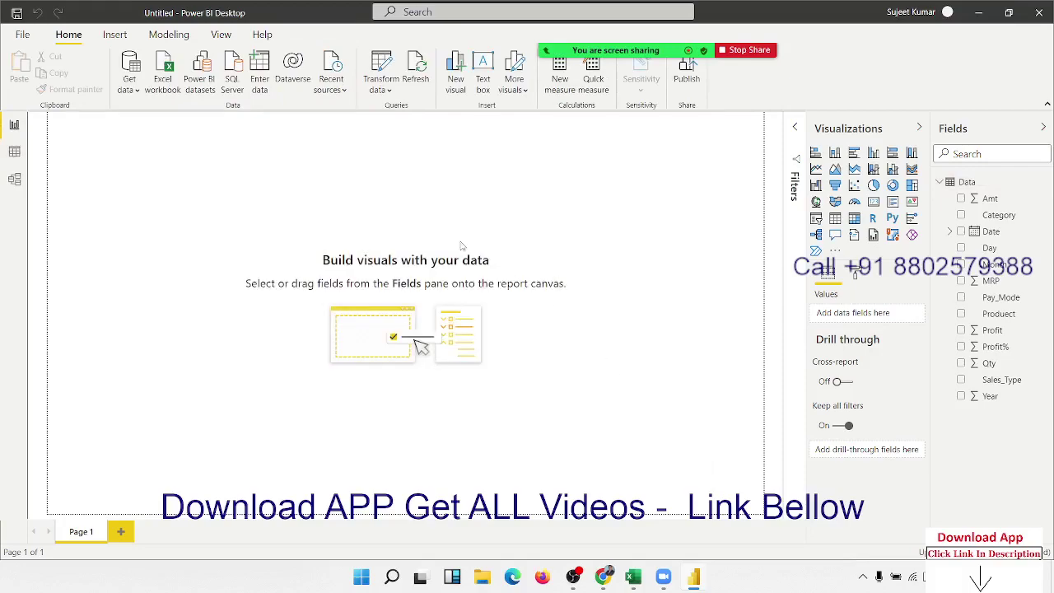
{"action": "mouse_move", "coordinate": [201, 143]}
{"action": "left_mouse_down"}
{"action": "mouse_move", "coordinate": [262, 270]}
{"action": "mouse_move", "coordinate": [557, 418]}
{"action": "mouse_move", "coordinate": [668, 420]}
{"action": "left_mouse_up"}
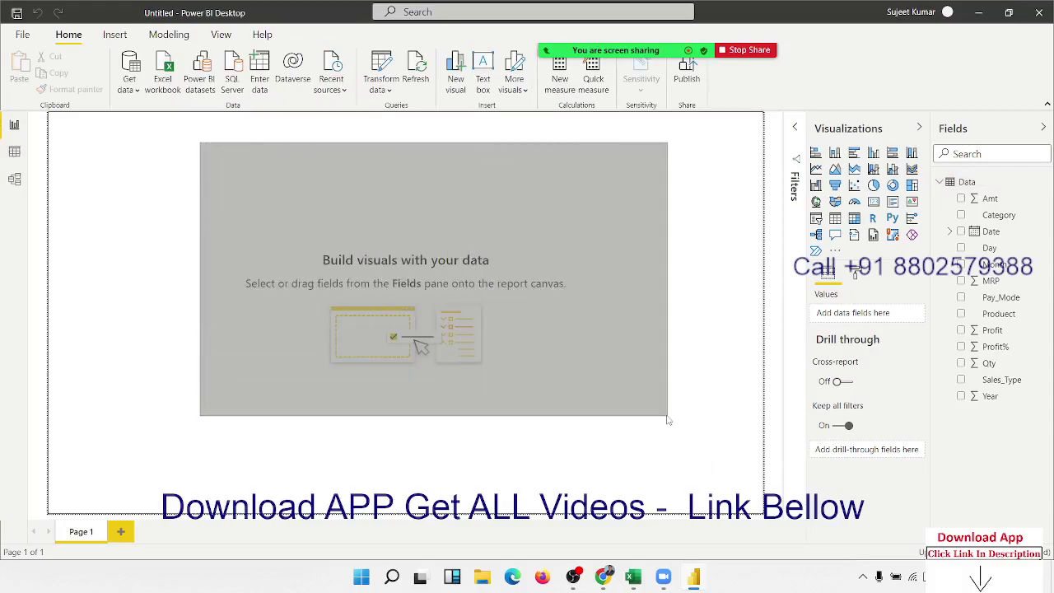
Step: Add a new page, rename Page 1 to 'Summery', and view the Data table rows
{"action": "left_click", "coordinate": [120, 531]}
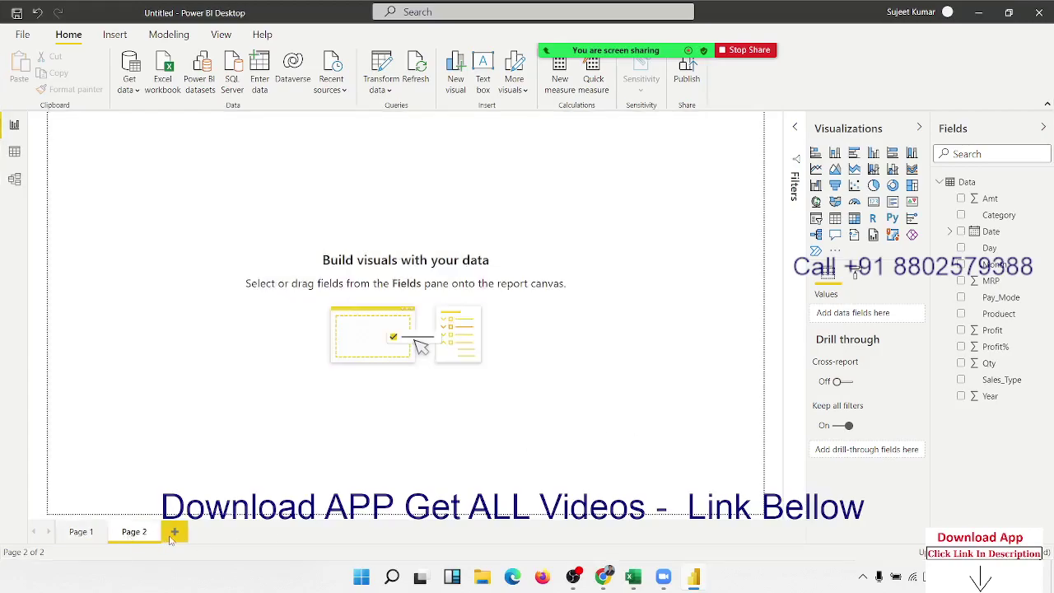
{"action": "left_click", "coordinate": [81, 534]}
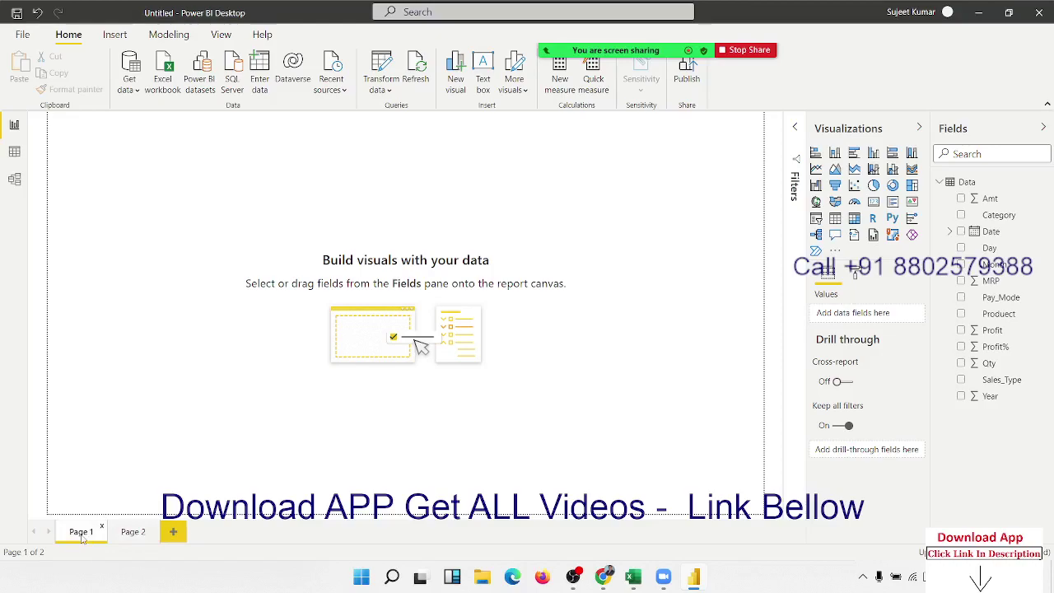
{"action": "double_click", "coordinate": [81, 534]}
{"action": "type", "text": "Summe"}
{"action": "type", "text": "ry"}
{"action": "left_click", "coordinate": [151, 449]}
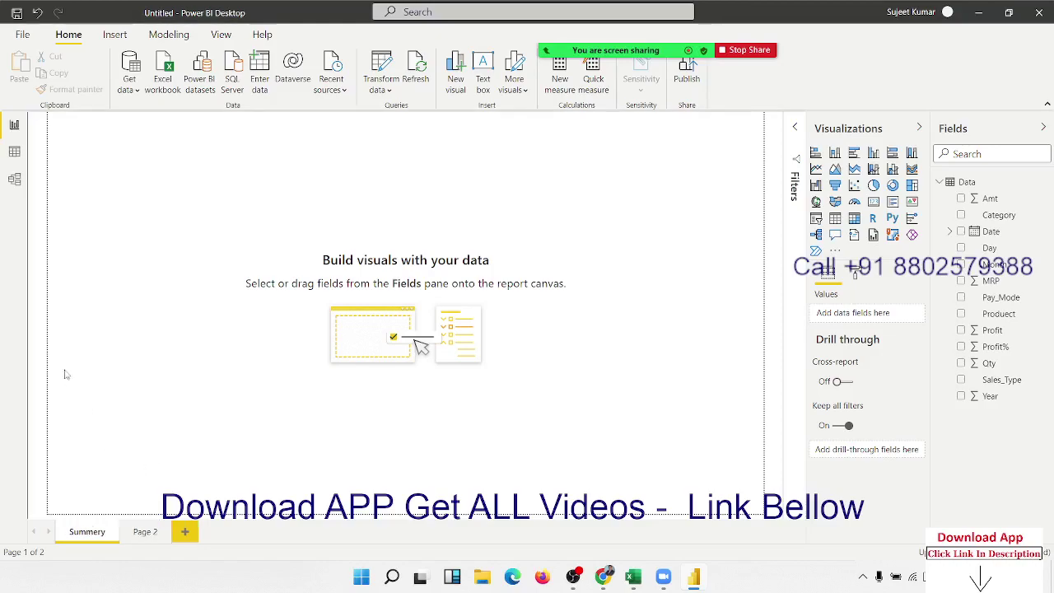
{"action": "left_click", "coordinate": [14, 151]}
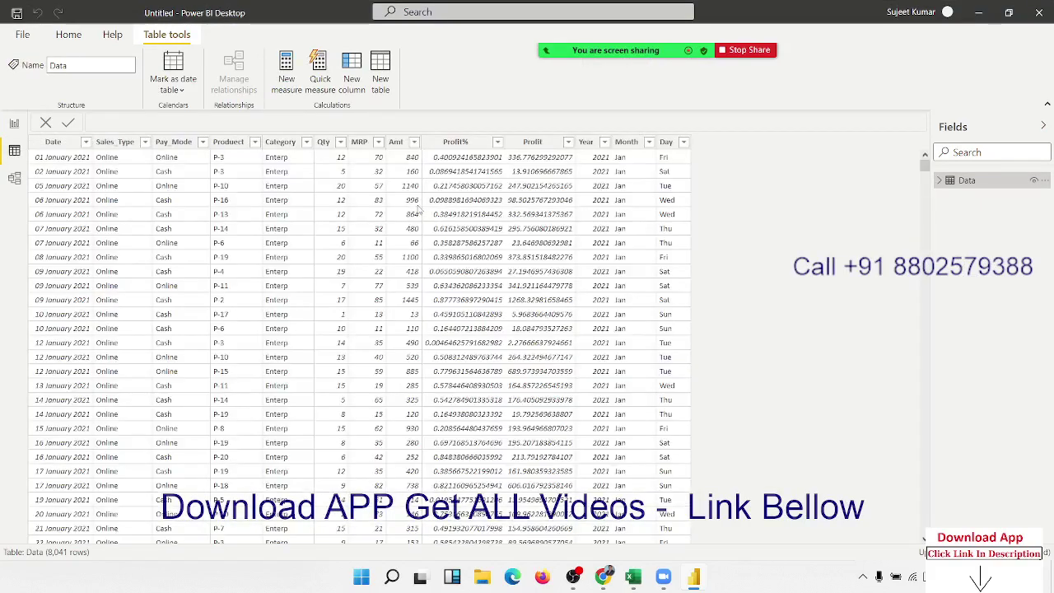
Step: Inspect the Profit%, Date, Sales_Type, MRP and Category columns in Data view
{"action": "left_click", "coordinate": [452, 234]}
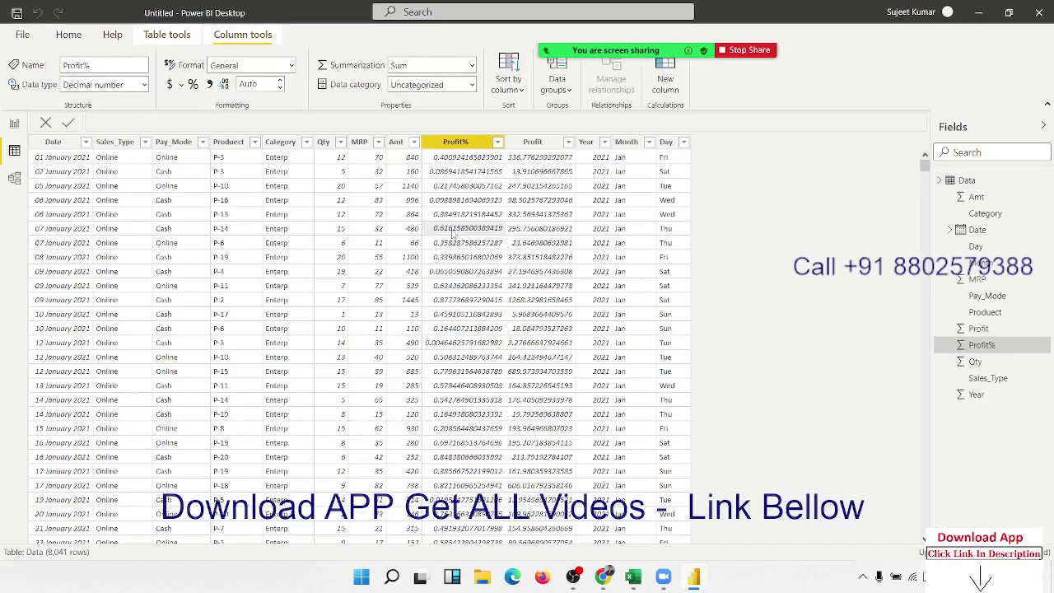
{"action": "left_click", "coordinate": [93, 199]}
{"action": "right_click", "coordinate": [108, 145]}
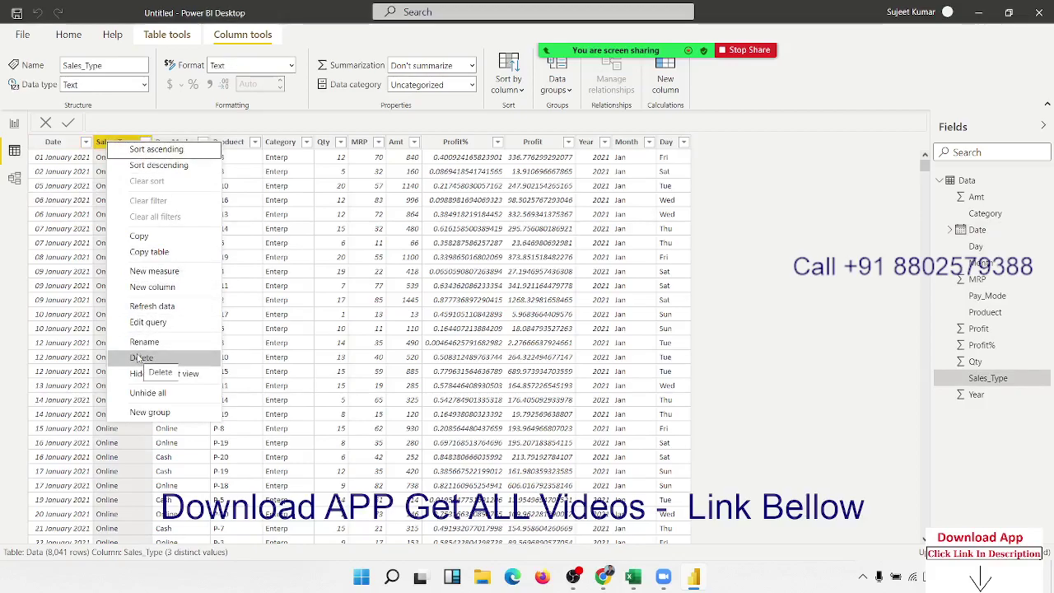
{"action": "left_click", "coordinate": [288, 233]}
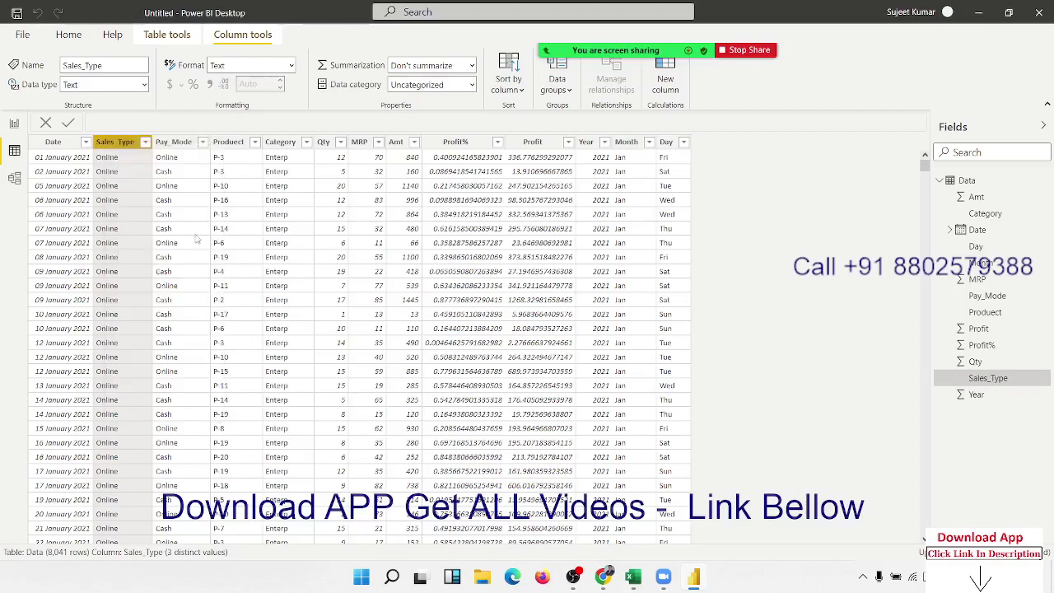
{"action": "left_click", "coordinate": [139, 238]}
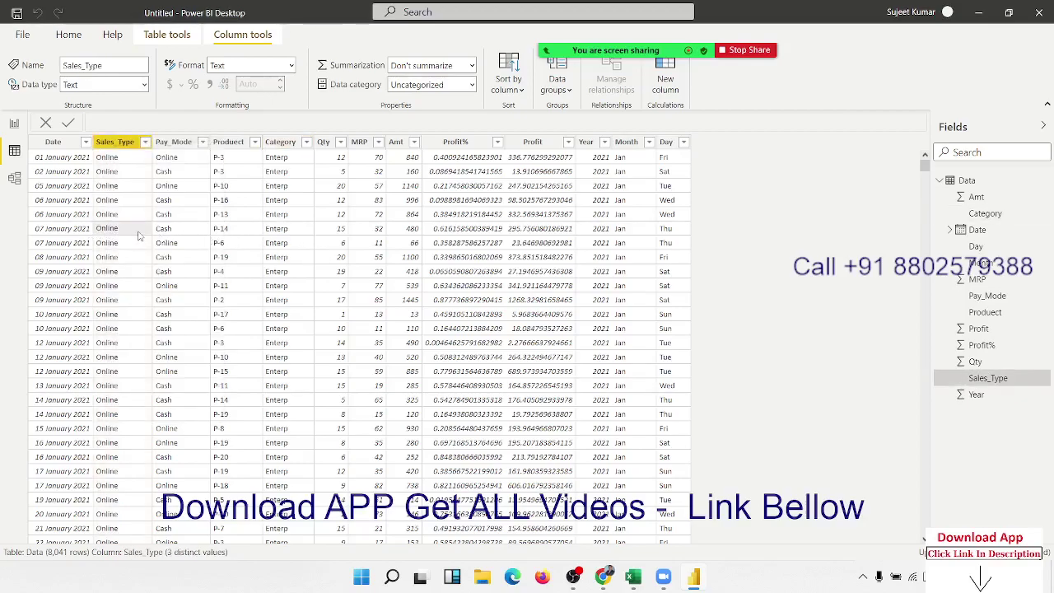
{"action": "left_click", "coordinate": [361, 204]}
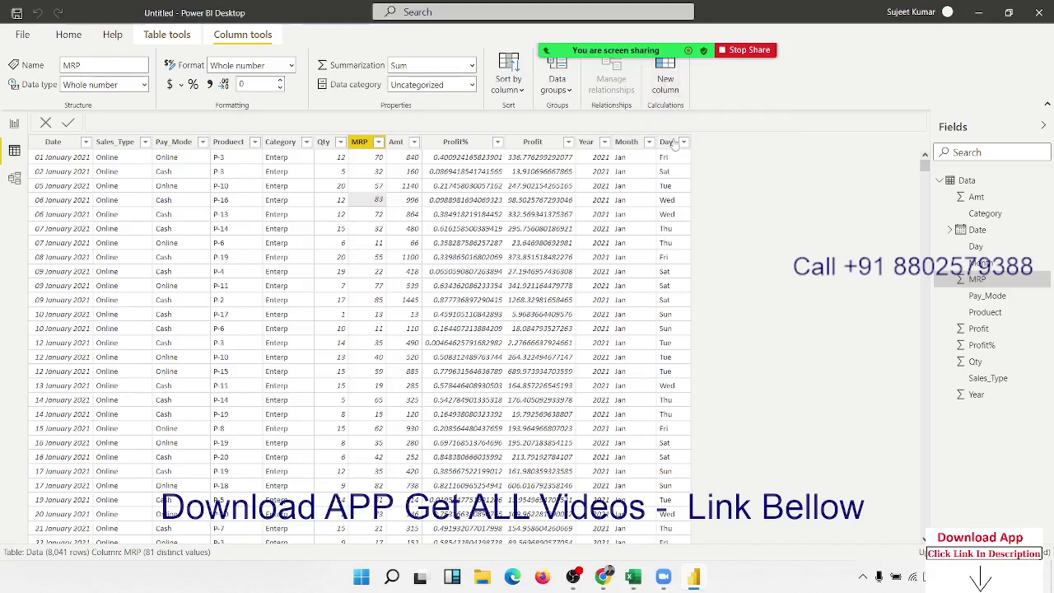
{"action": "left_click", "coordinate": [306, 158]}
{"action": "scroll", "coordinate": [329, 198], "scroll_direction": "down", "scroll_amount": 10}
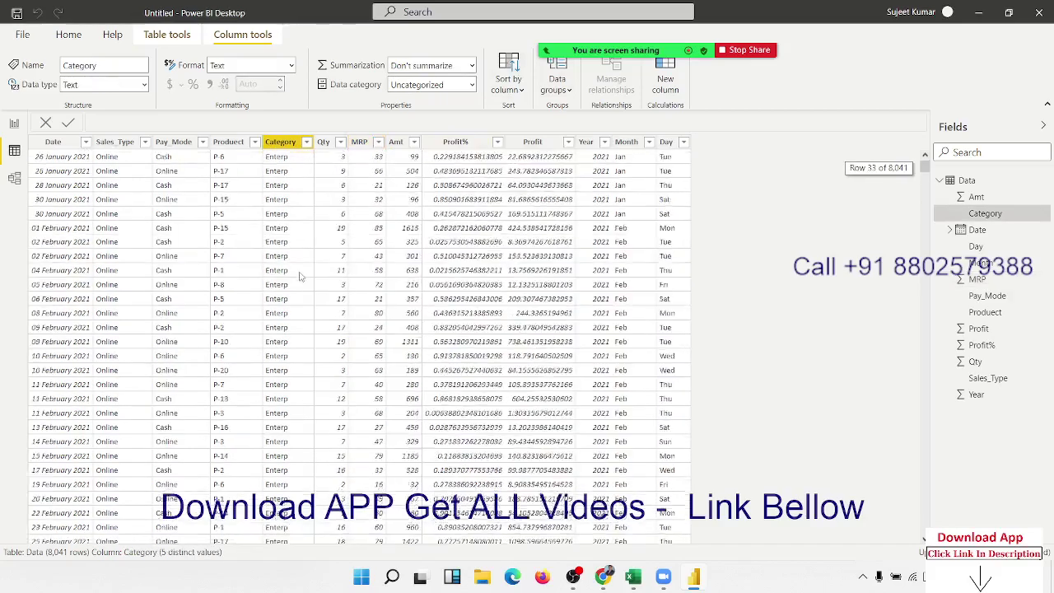
{"action": "scroll", "coordinate": [313, 247], "scroll_direction": "down", "scroll_amount": 15}
{"action": "scroll", "coordinate": [301, 276], "scroll_direction": "down", "scroll_amount": 15}
{"action": "scroll", "coordinate": [300, 275], "scroll_direction": "down", "scroll_amount": 15}
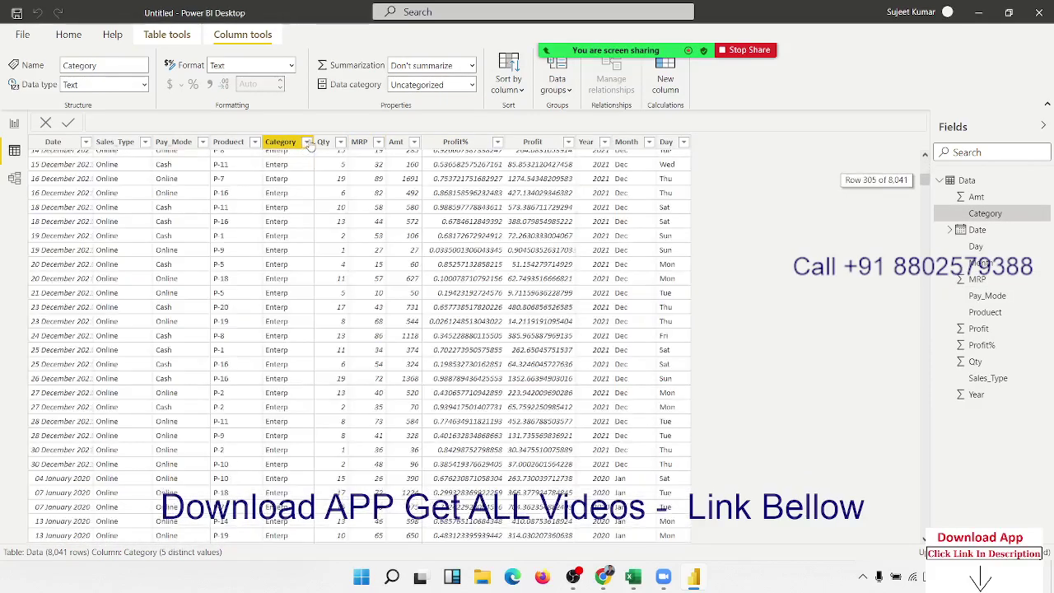
Step: Check the Category, Product and Profit% columns, then switch to Model view
{"action": "left_click", "coordinate": [305, 145]}
{"action": "left_click", "coordinate": [307, 142]}
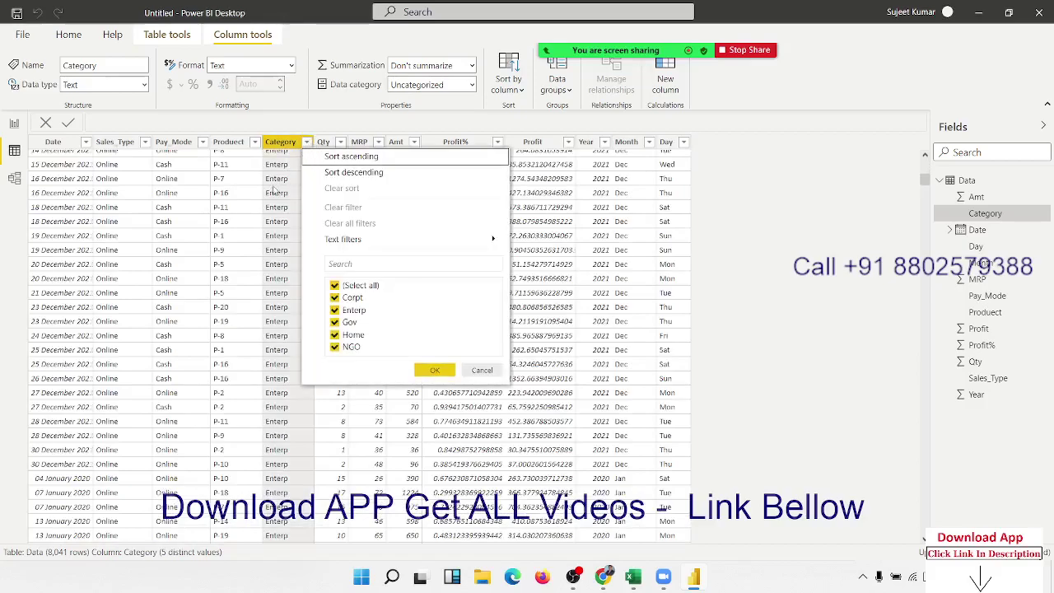
{"action": "left_click", "coordinate": [224, 209]}
{"action": "left_click", "coordinate": [224, 209]}
{"action": "scroll", "coordinate": [224, 209], "scroll_direction": "down", "scroll_amount": 5}
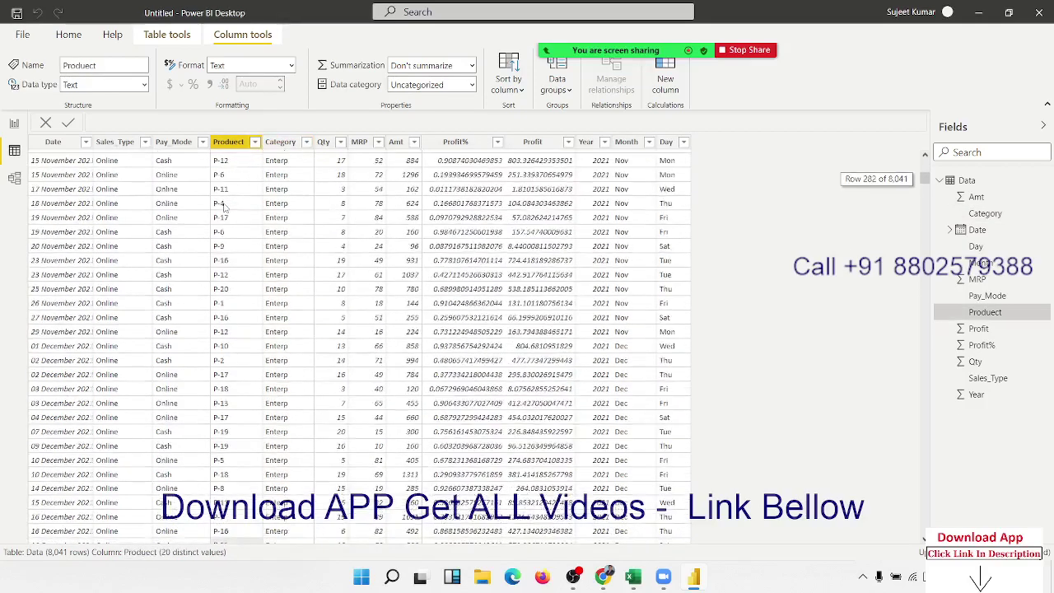
{"action": "scroll", "coordinate": [225, 209], "scroll_direction": "down", "scroll_amount": 5}
{"action": "scroll", "coordinate": [224, 209], "scroll_direction": "up", "scroll_amount": 5}
{"action": "scroll", "coordinate": [224, 209], "scroll_direction": "up", "scroll_amount": 5}
{"action": "scroll", "coordinate": [224, 209], "scroll_direction": "up", "scroll_amount": 5}
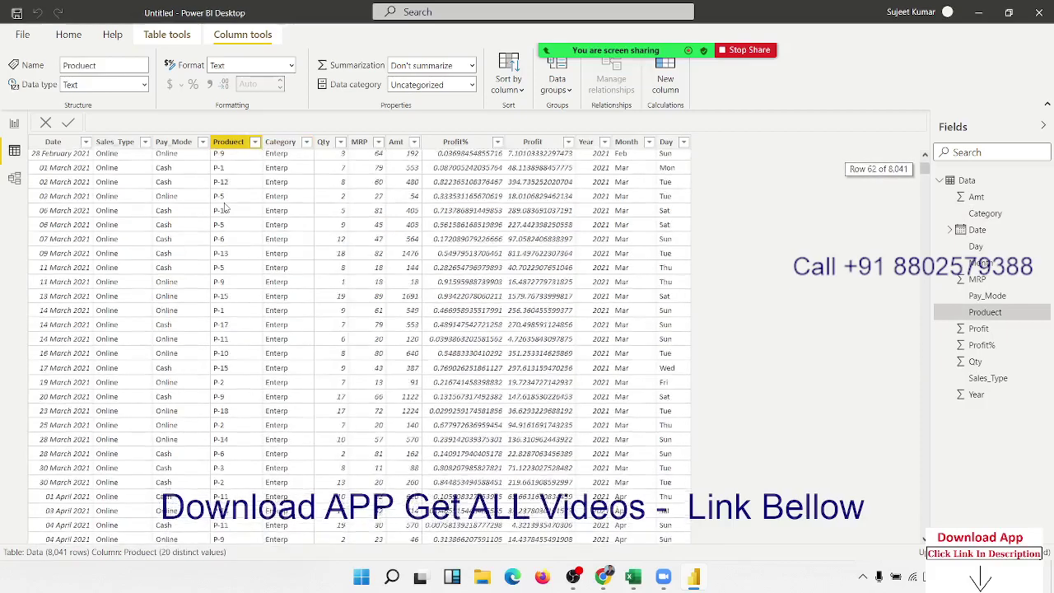
{"action": "scroll", "coordinate": [224, 209], "scroll_direction": "up", "scroll_amount": 5}
{"action": "scroll", "coordinate": [224, 209], "scroll_direction": "up", "scroll_amount": 3}
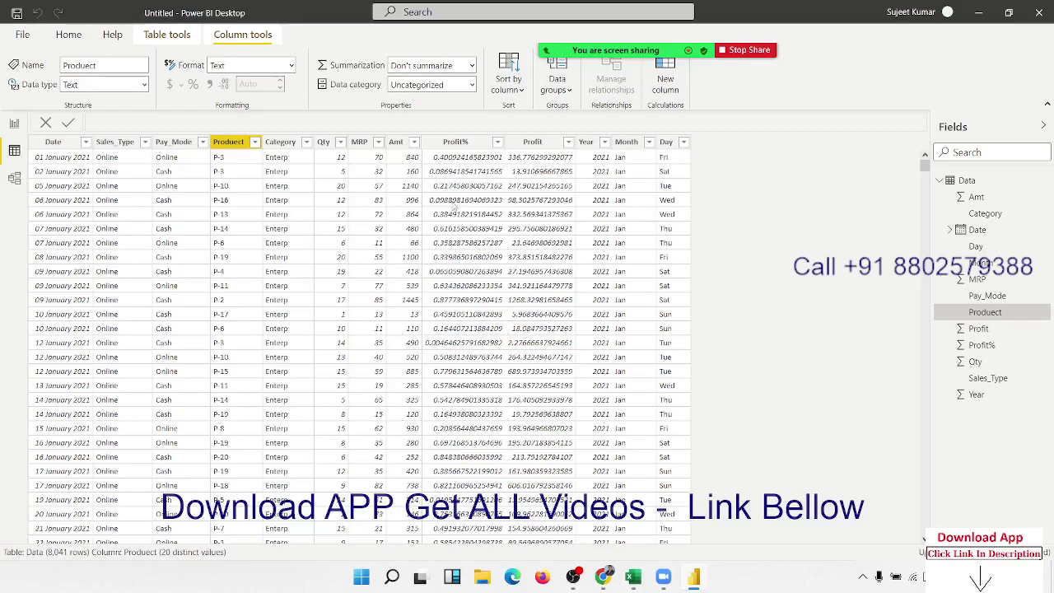
{"action": "left_click", "coordinate": [494, 200]}
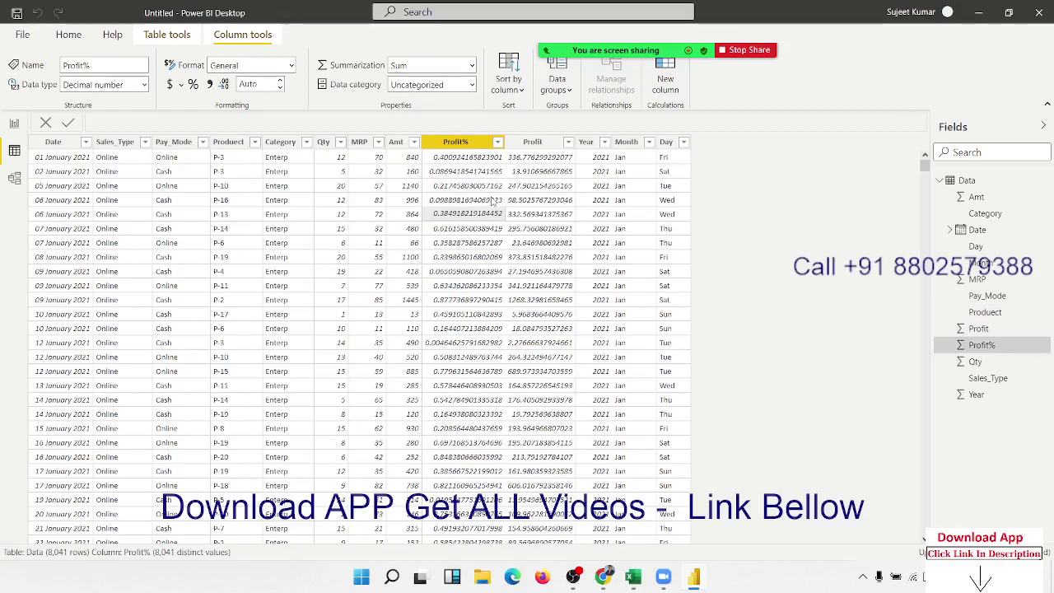
{"action": "left_click", "coordinate": [14, 177]}
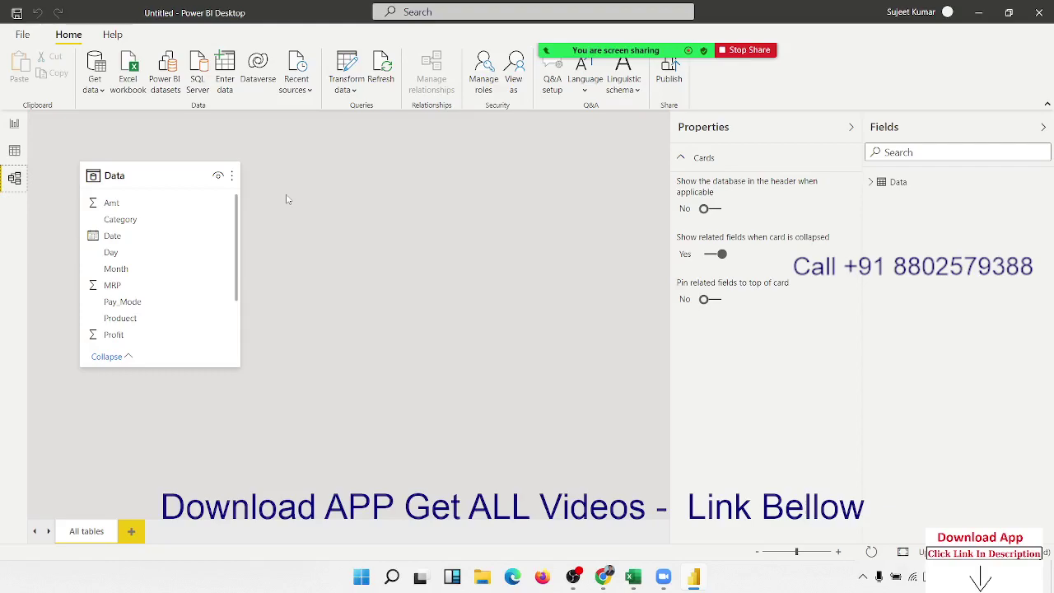
Step: Return to the Summery report, expand Filters and place an empty table visual
{"action": "left_click", "coordinate": [14, 123]}
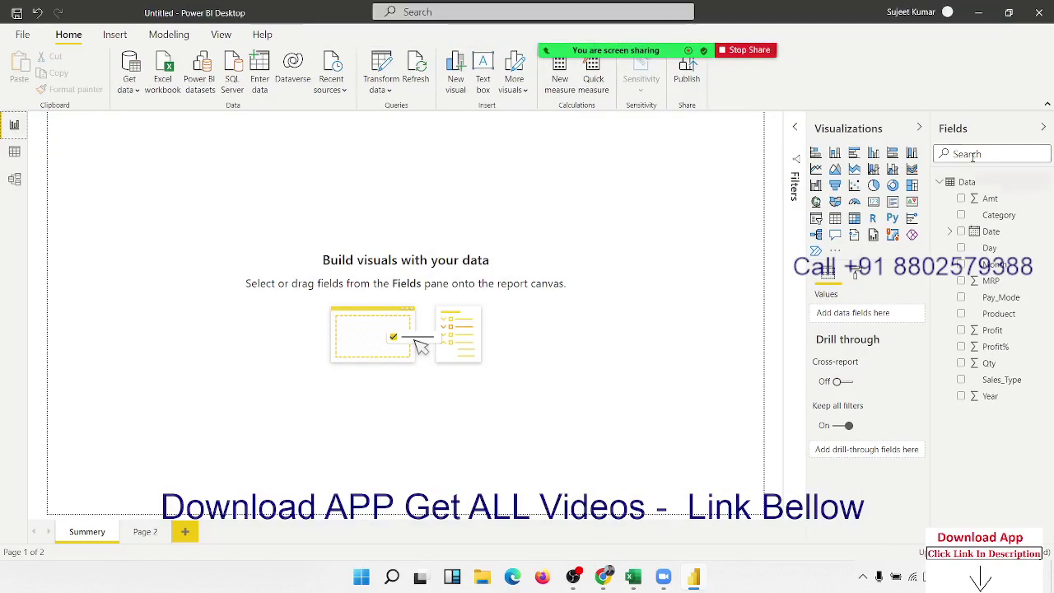
{"action": "left_click", "coordinate": [796, 130]}
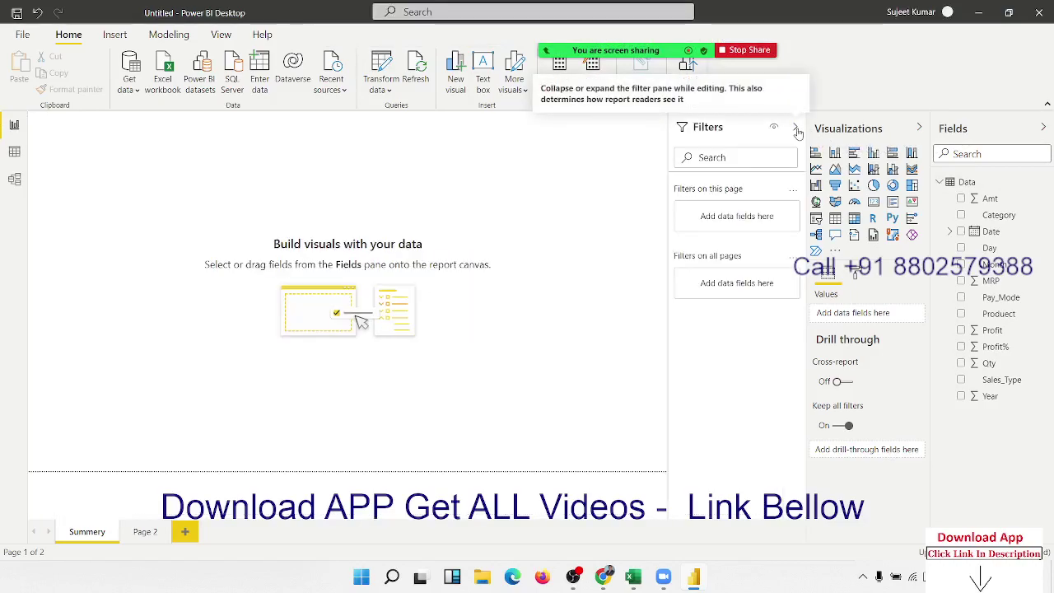
{"action": "left_click", "coordinate": [835, 219]}
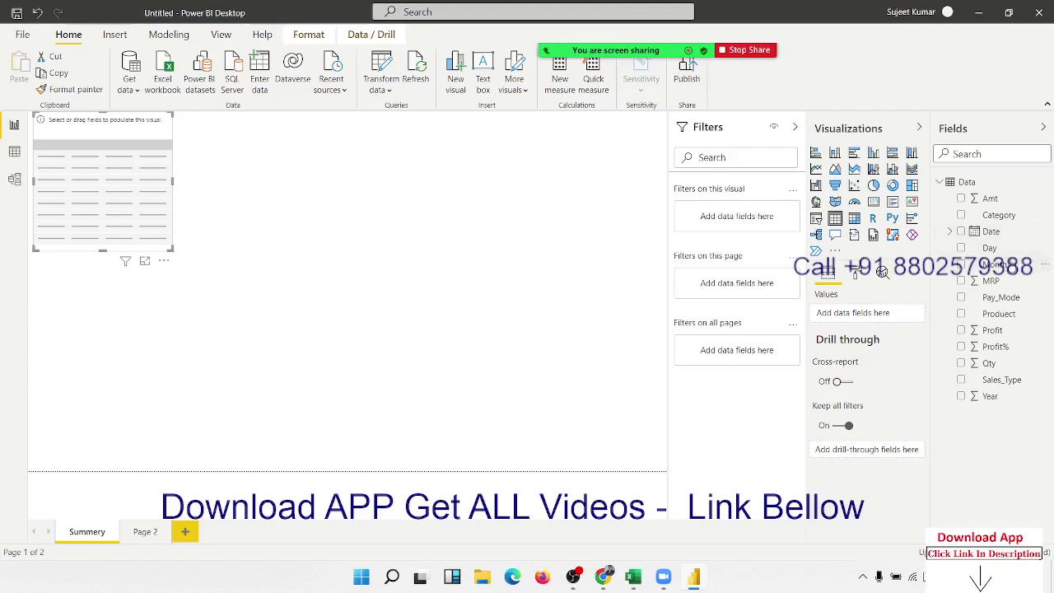
Step: Put Month and Amt in the table and enlarge it to show all months
{"action": "left_click_drag", "start_coordinate": [997, 264], "coordinate": [106, 178]}
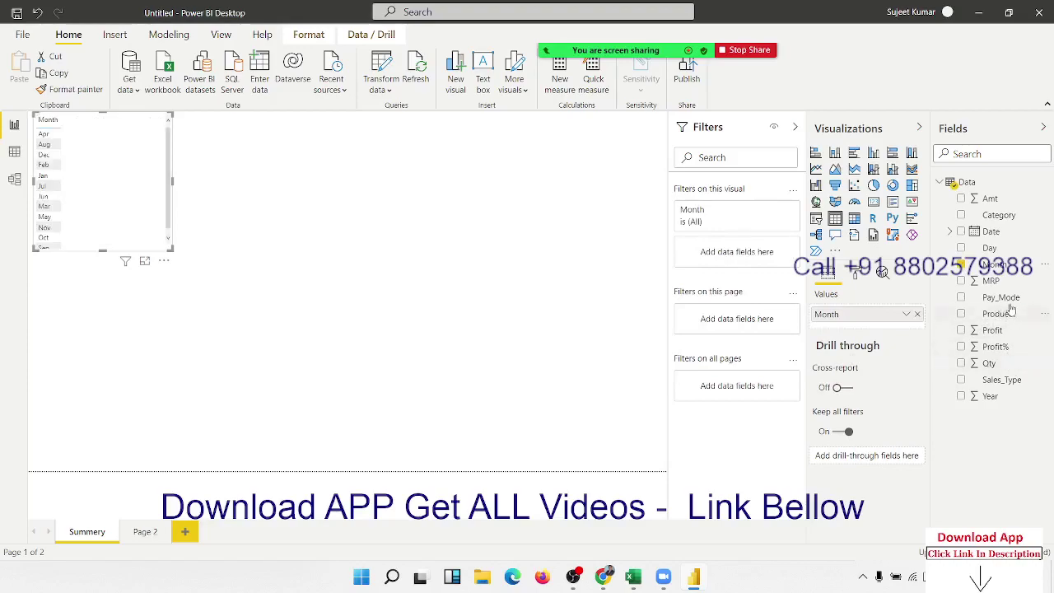
{"action": "mouse_move", "coordinate": [1010, 200]}
{"action": "left_mouse_down"}
{"action": "mouse_move", "coordinate": [102, 177]}
{"action": "mouse_move", "coordinate": [111, 187]}
{"action": "left_mouse_up"}
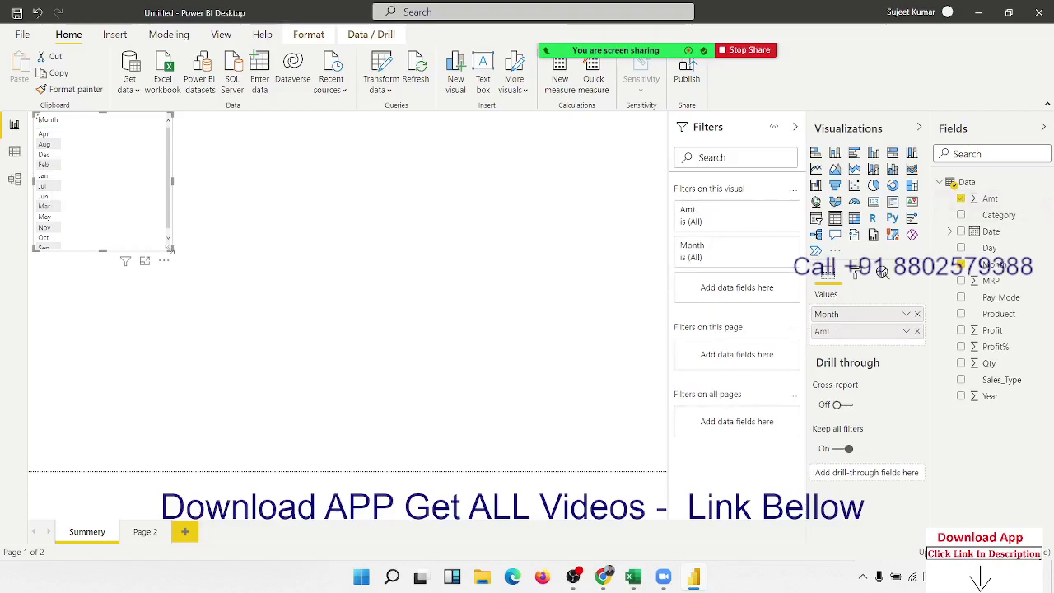
{"action": "mouse_move", "coordinate": [170, 249]}
{"action": "left_mouse_down"}
{"action": "mouse_move", "coordinate": [179, 319]}
{"action": "mouse_move", "coordinate": [188, 293]}
{"action": "left_mouse_up"}
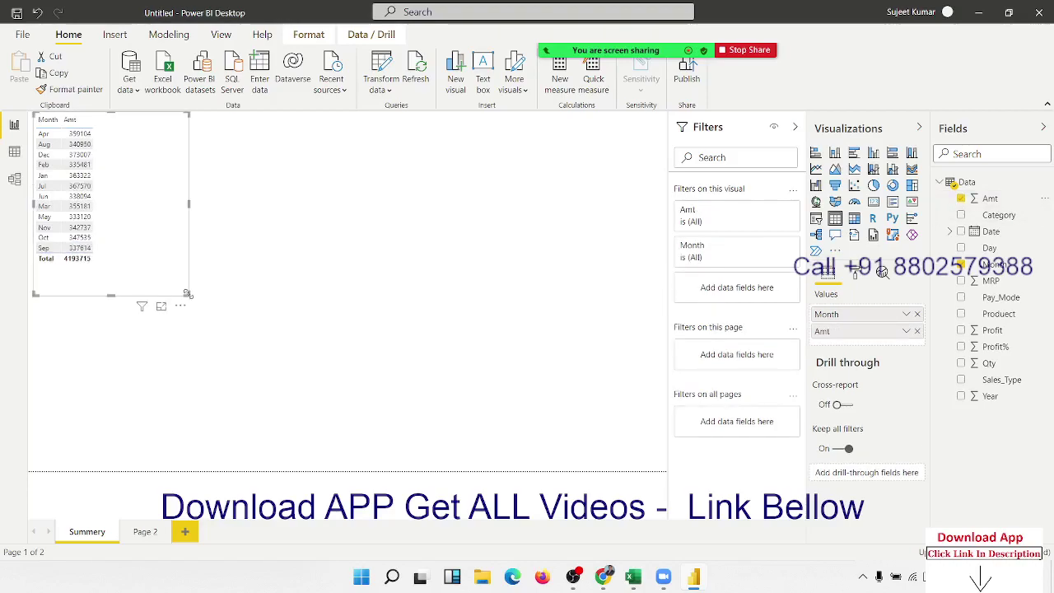
{"action": "left_click", "coordinate": [14, 150]}
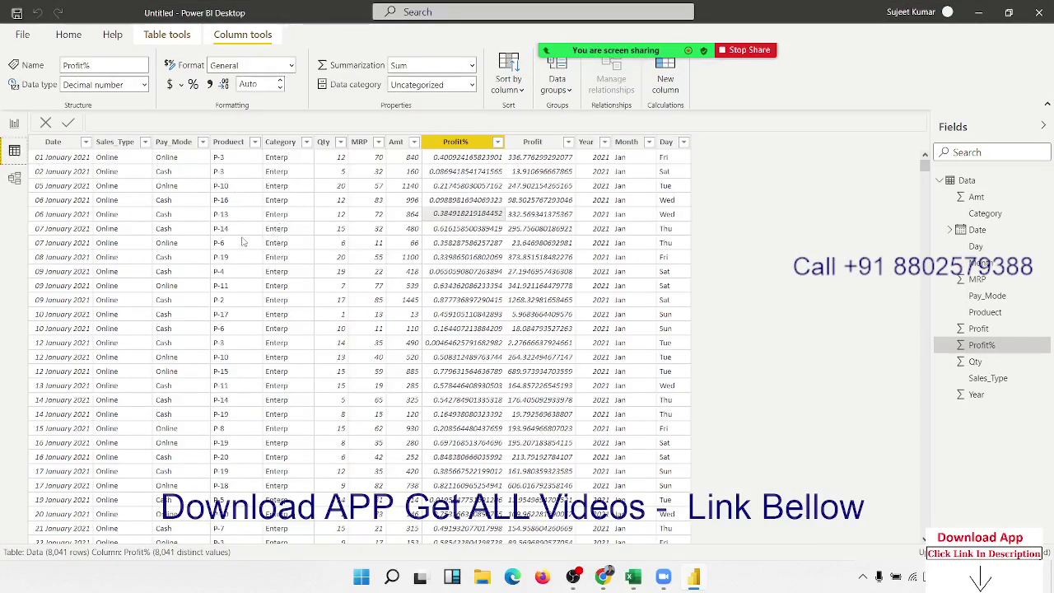
Step: Filter the table by Pay_Mode to Cash, then delete the table visual
{"action": "left_click", "coordinate": [14, 124]}
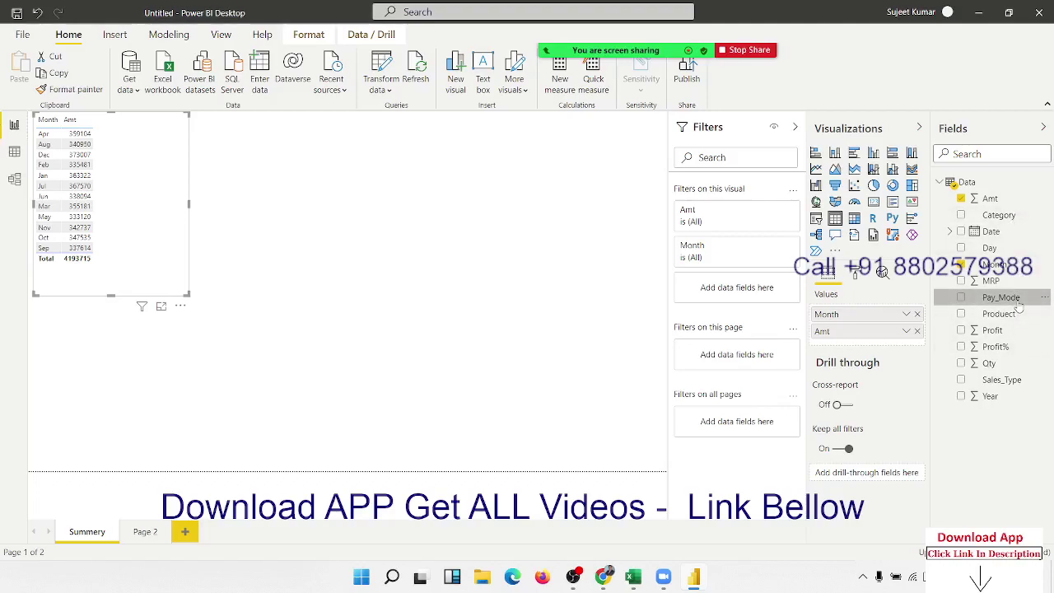
{"action": "left_click_drag", "start_coordinate": [1019, 306], "coordinate": [741, 298]}
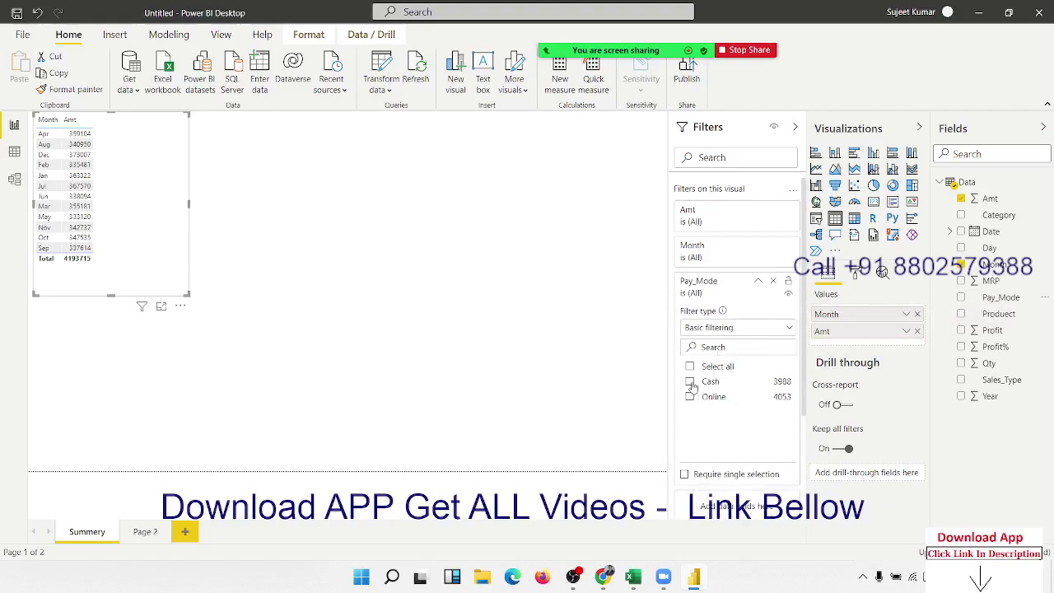
{"action": "left_click", "coordinate": [691, 382]}
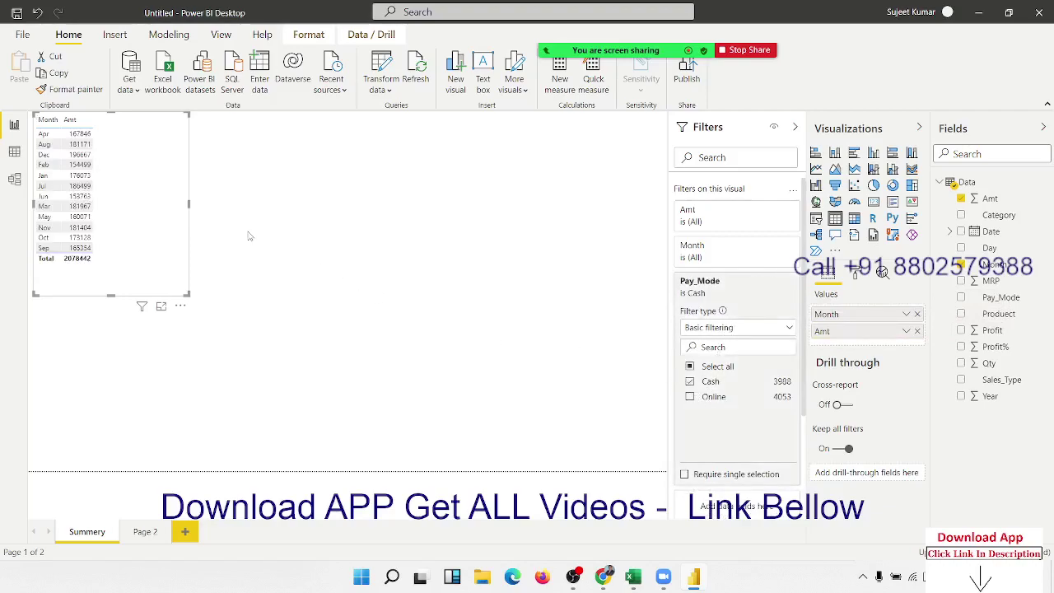
{"action": "scroll", "coordinate": [738, 496], "scroll_direction": "down", "scroll_amount": 3}
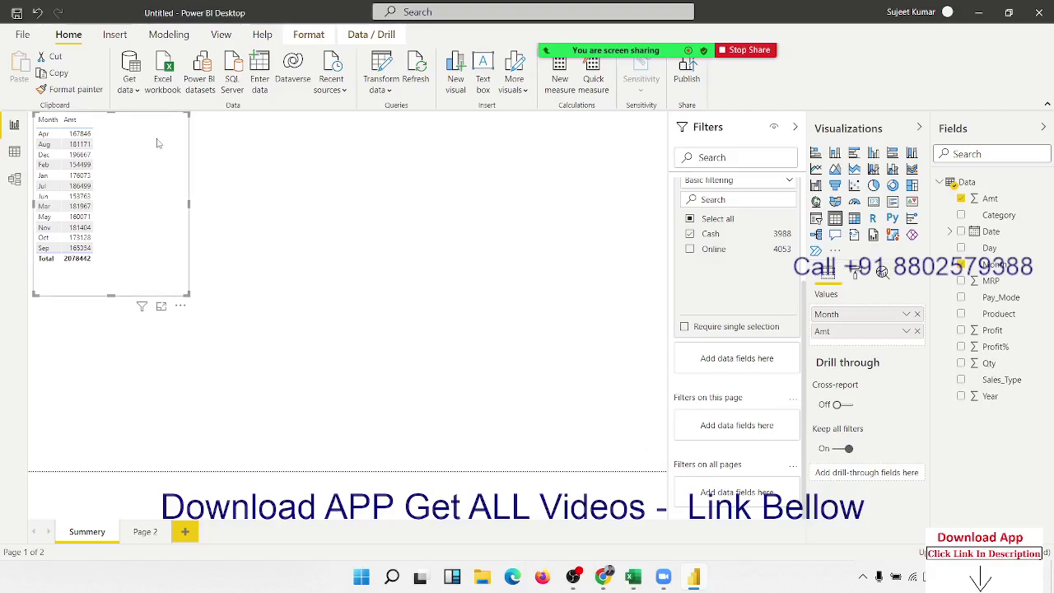
{"action": "key", "text": "Delete"}
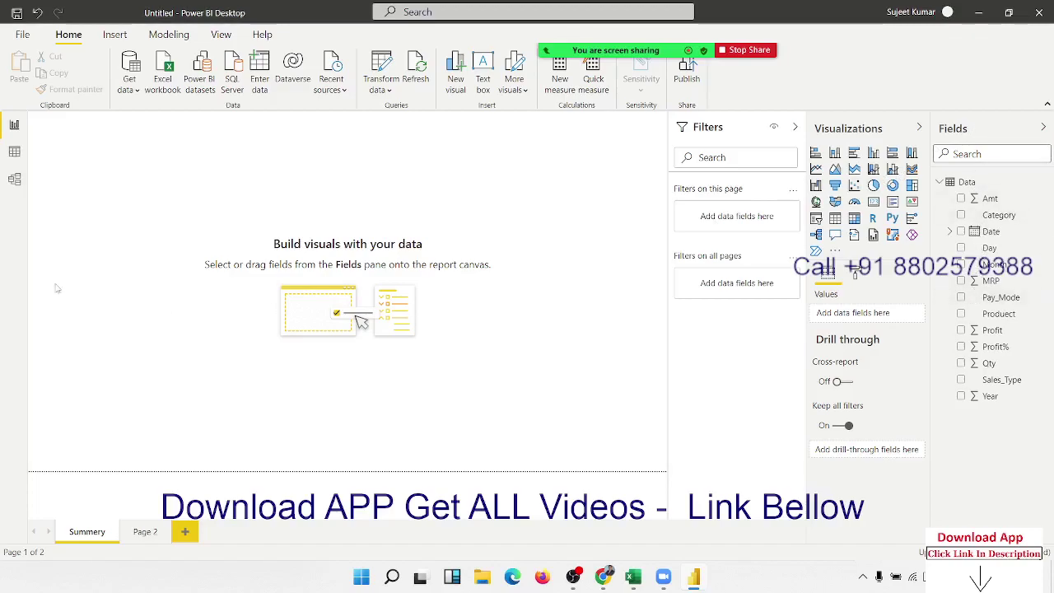
Step: Add a new table visual, enlarge it, and add the Month field to it
{"action": "left_click", "coordinate": [14, 152]}
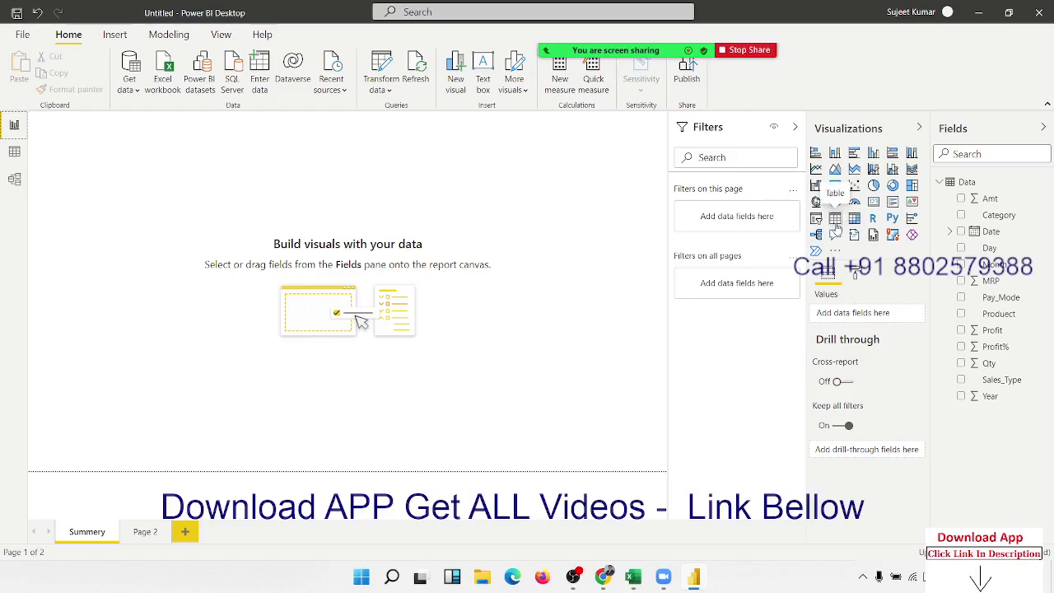
{"action": "left_click", "coordinate": [835, 221]}
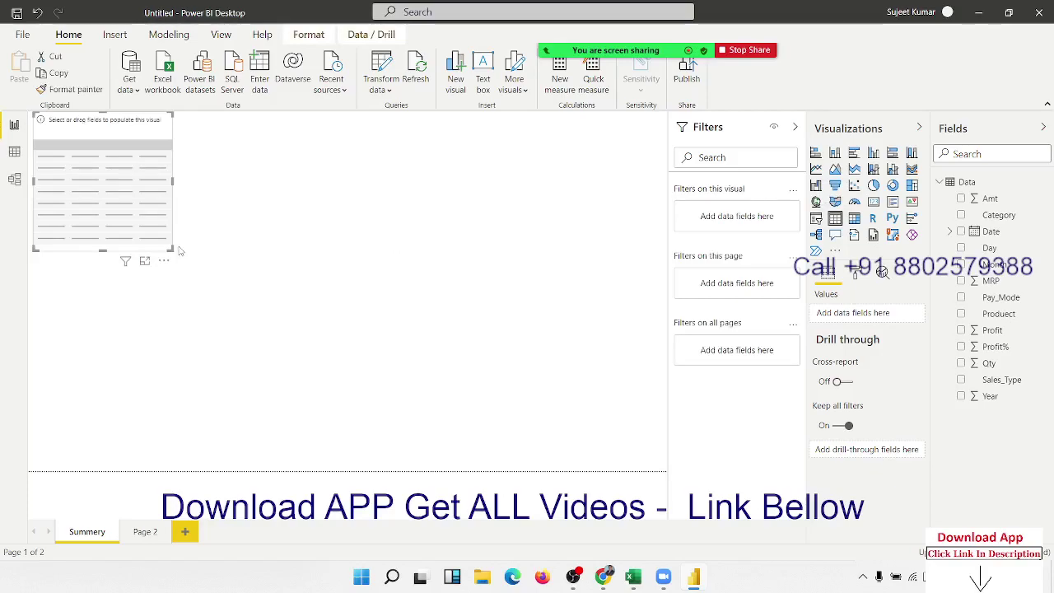
{"action": "left_click_drag", "start_coordinate": [181, 272], "coordinate": [232, 363]}
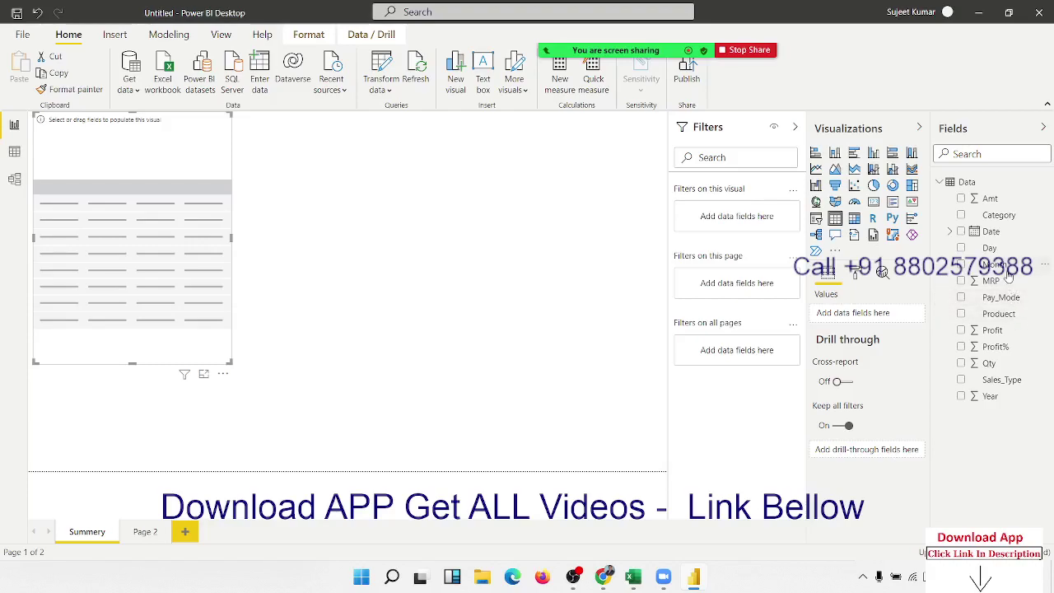
{"action": "left_click_drag", "start_coordinate": [1008, 276], "coordinate": [161, 219]}
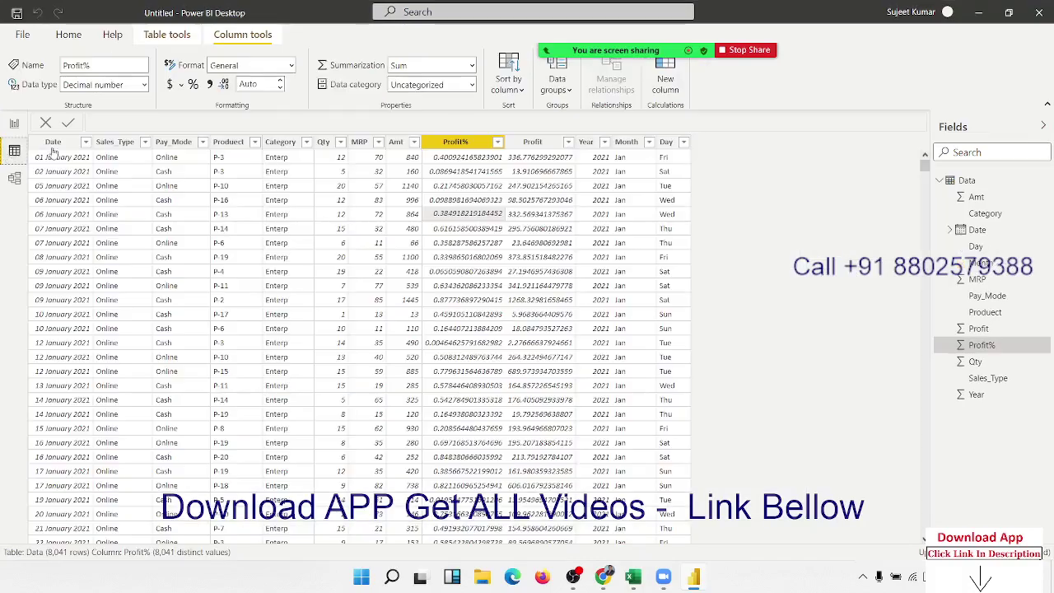
Step: Check the Month column, then replace Month with the Date field in the visual
{"action": "left_click", "coordinate": [14, 151]}
{"action": "left_click", "coordinate": [622, 172]}
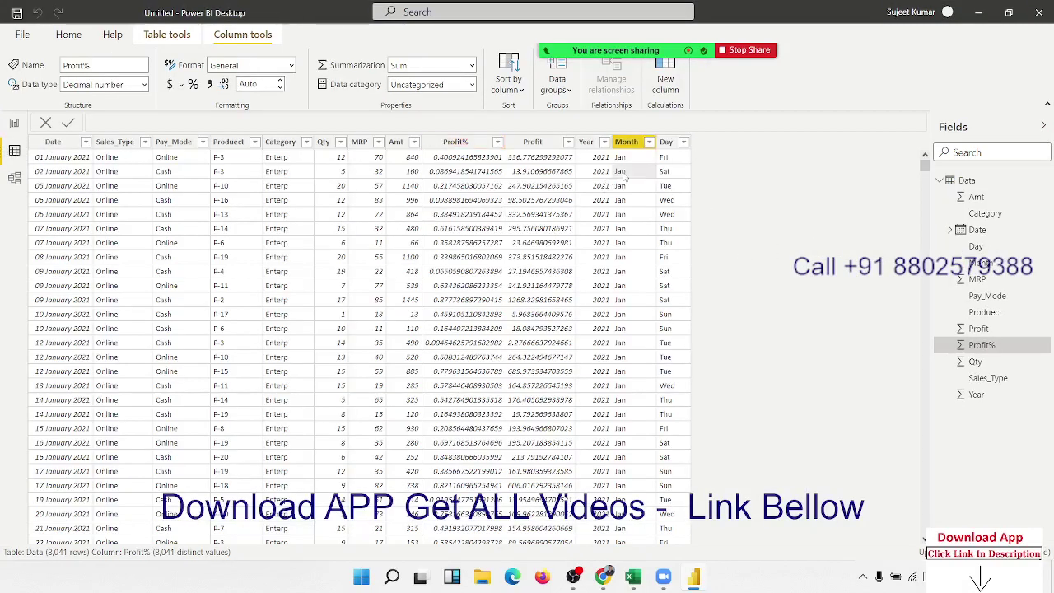
{"action": "left_click", "coordinate": [14, 123]}
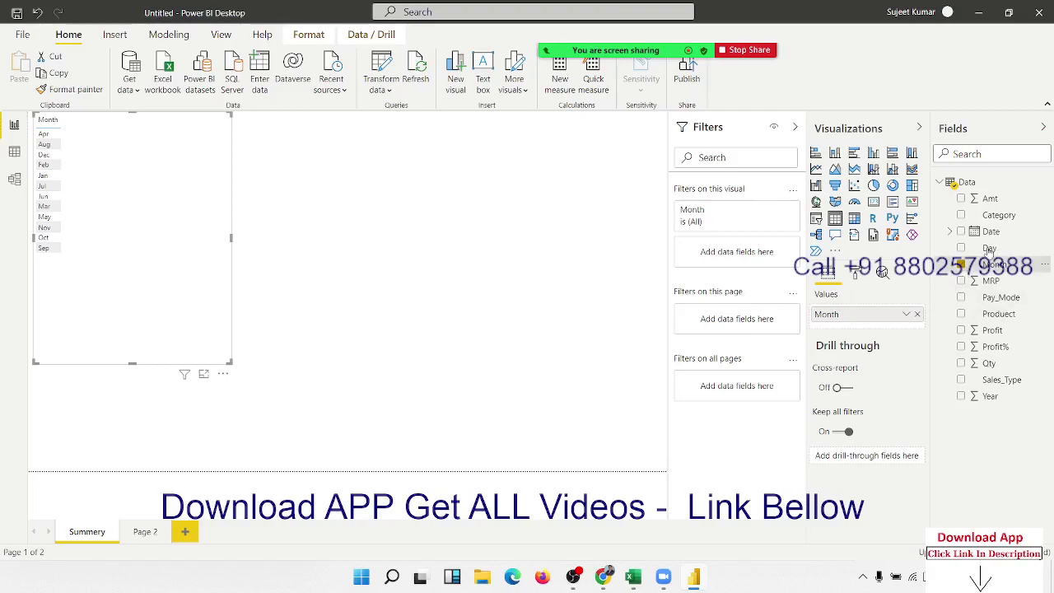
{"action": "left_click", "coordinate": [961, 264]}
{"action": "left_click_drag", "start_coordinate": [991, 232], "coordinate": [140, 218]}
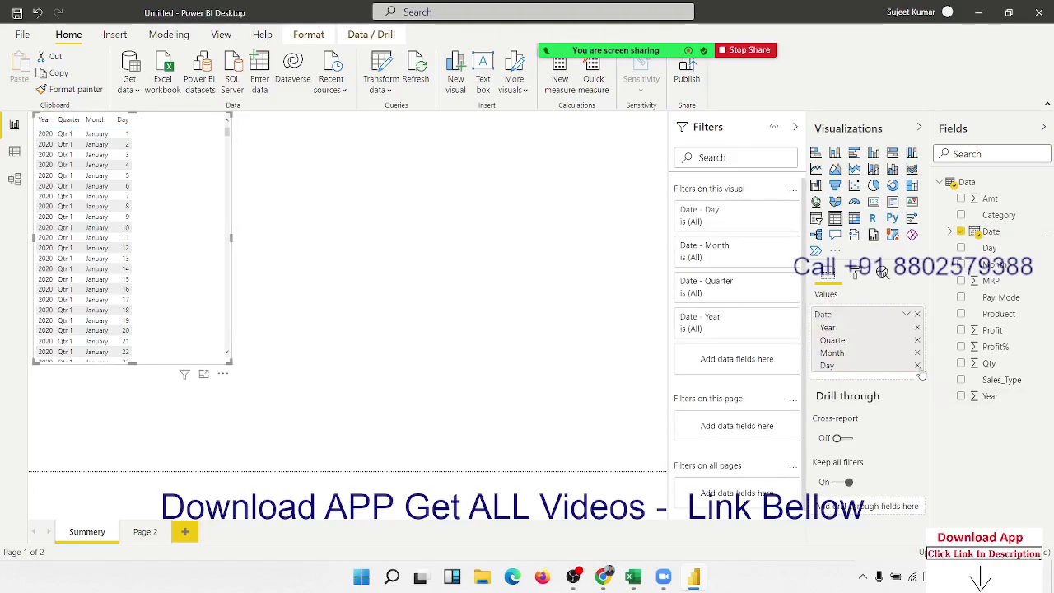
Step: Remove the Year, Quarter, Day and Month levels, leaving the table empty
{"action": "left_click", "coordinate": [918, 328]}
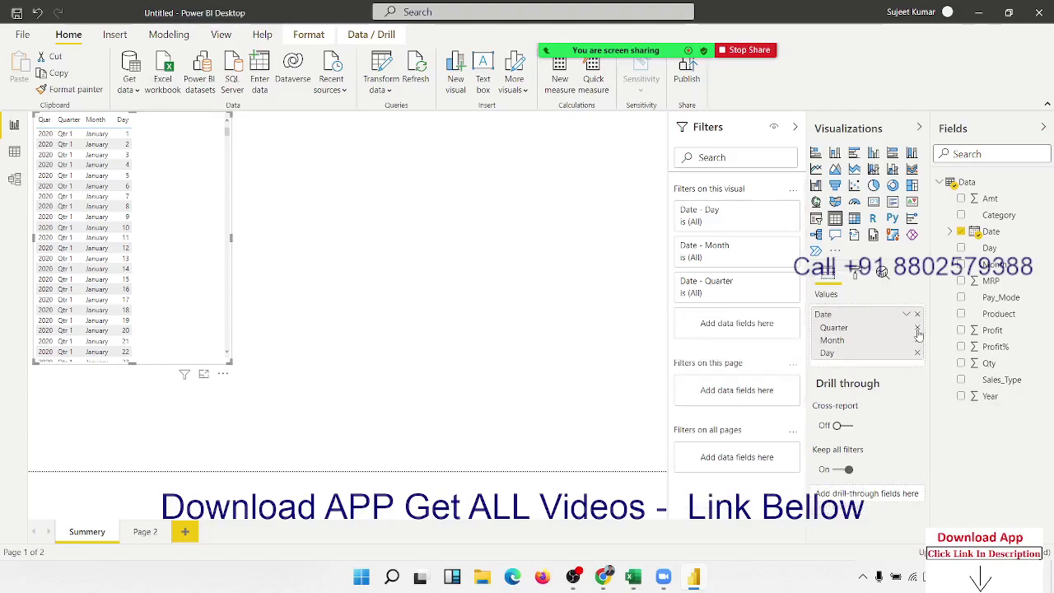
{"action": "left_click", "coordinate": [918, 328]}
{"action": "left_click", "coordinate": [918, 341]}
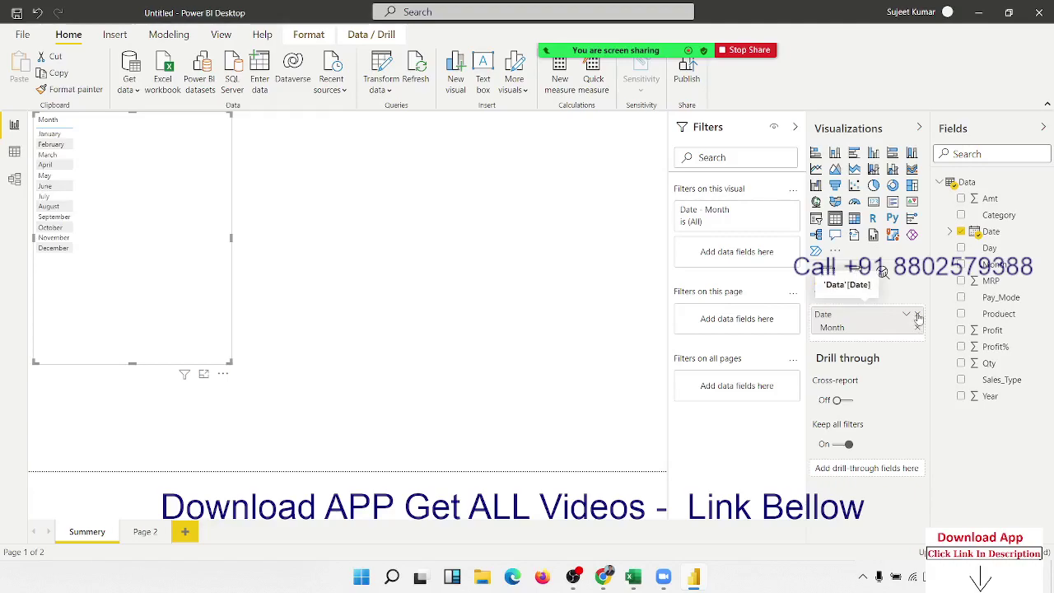
{"action": "left_click", "coordinate": [916, 317]}
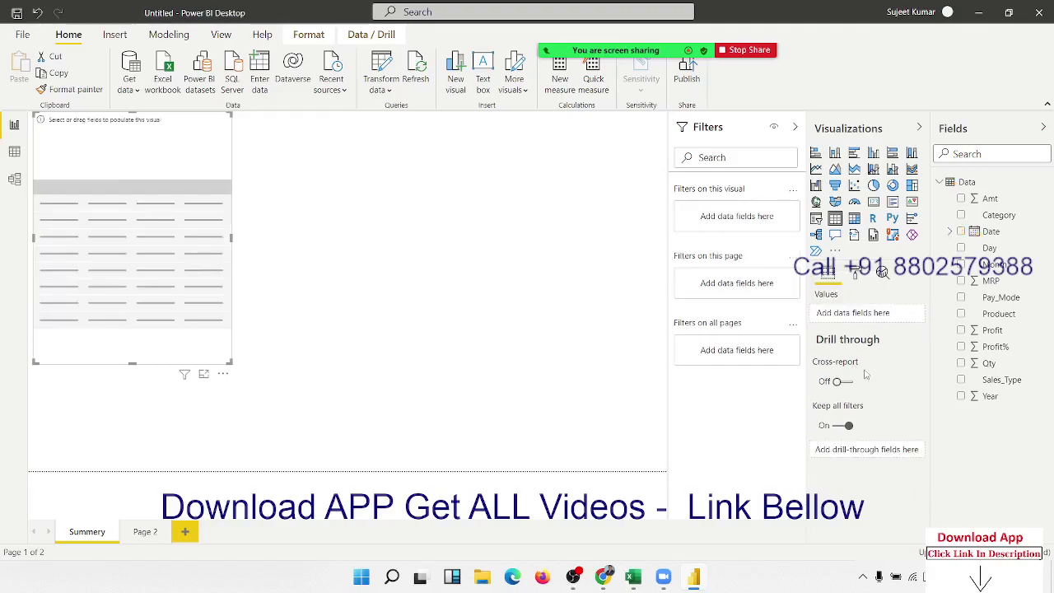
Step: Undo the Month removal and add Amt, summed per month, to the table (total 4193715)
{"action": "mouse_move", "coordinate": [1000, 297]}
{"action": "key", "text": "ctrl+z"}
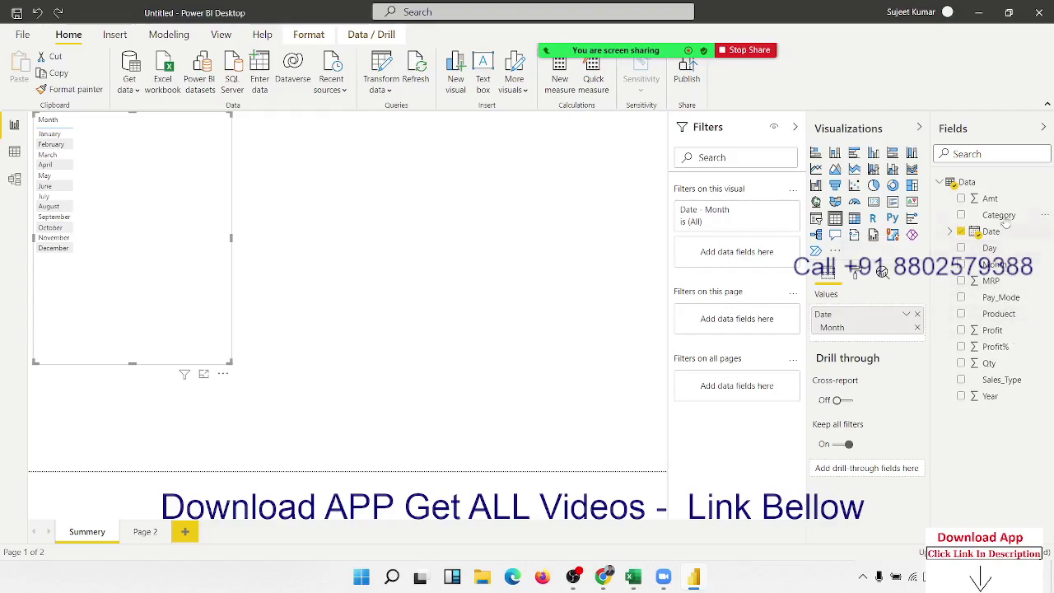
{"action": "left_click_drag", "start_coordinate": [1006, 221], "coordinate": [152, 151]}
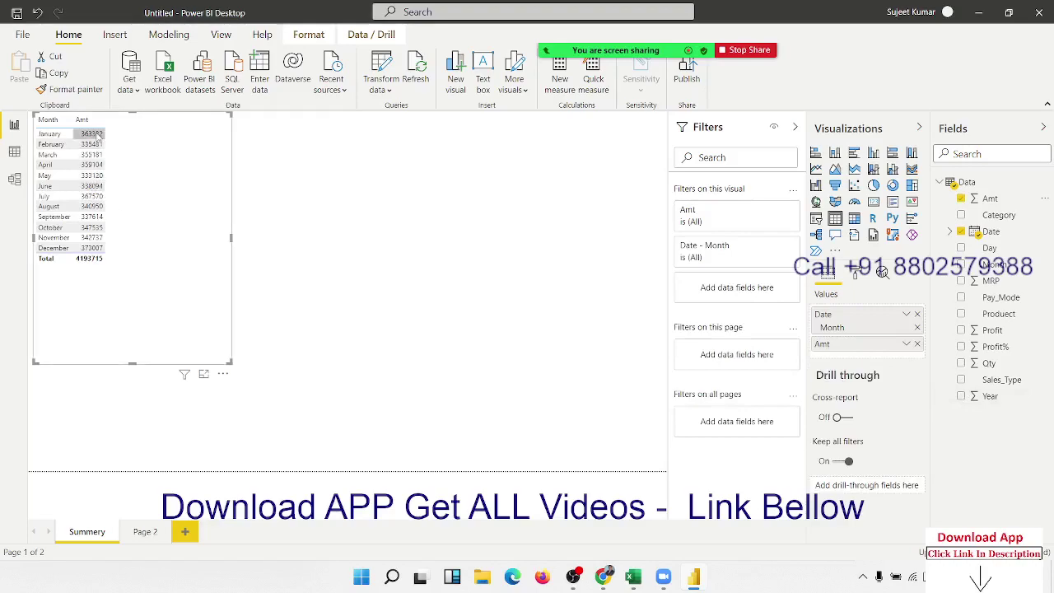
{"action": "left_click", "coordinate": [906, 344]}
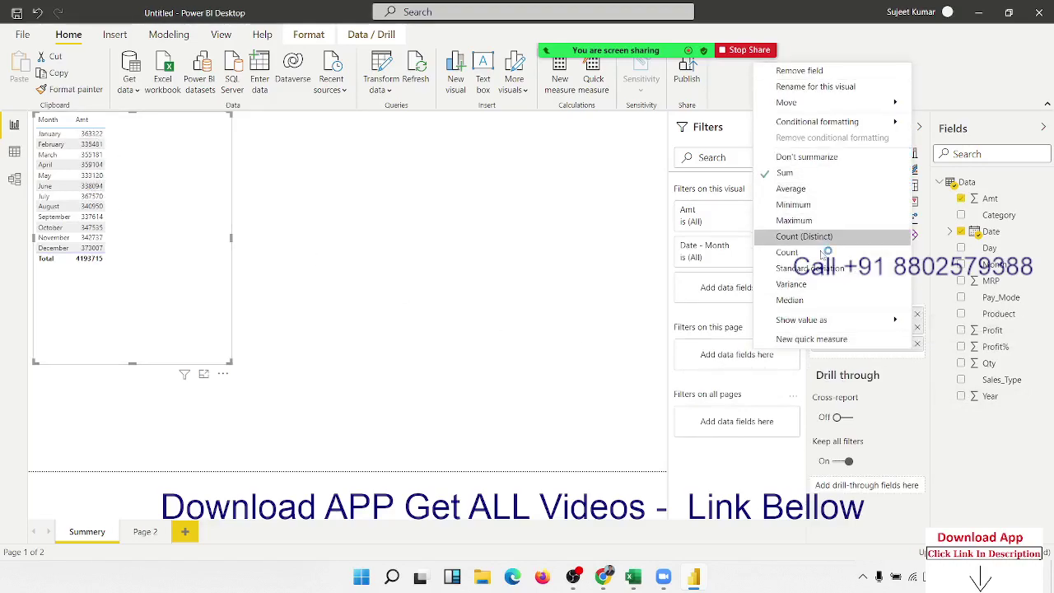
{"action": "left_click", "coordinate": [221, 368]}
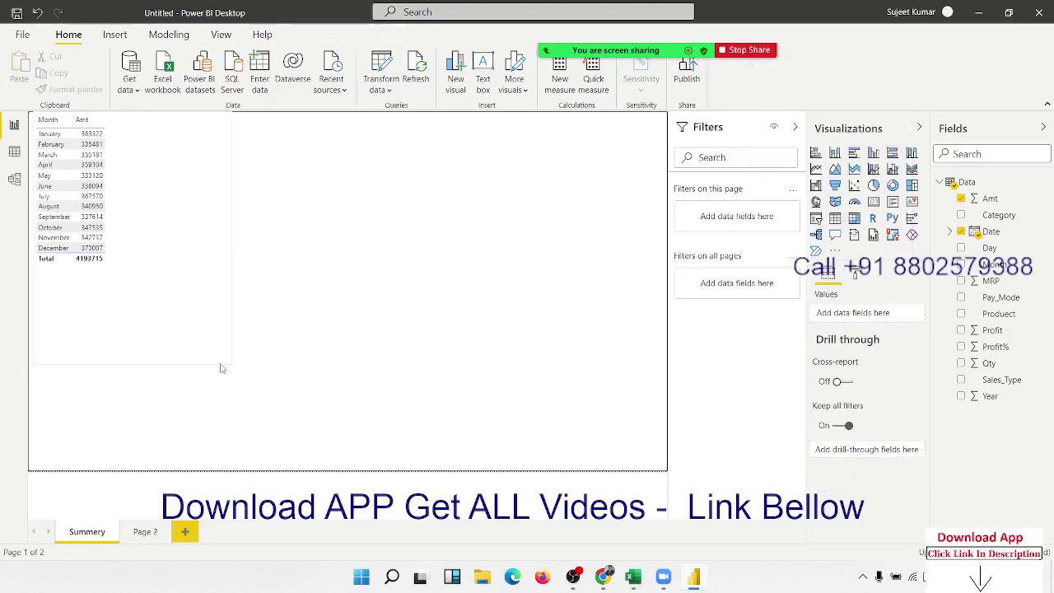
Step: Shrink the Month/Amt table to the top-left, then test a Cash Pay_Mode filter and remove it
{"action": "left_click", "coordinate": [229, 358]}
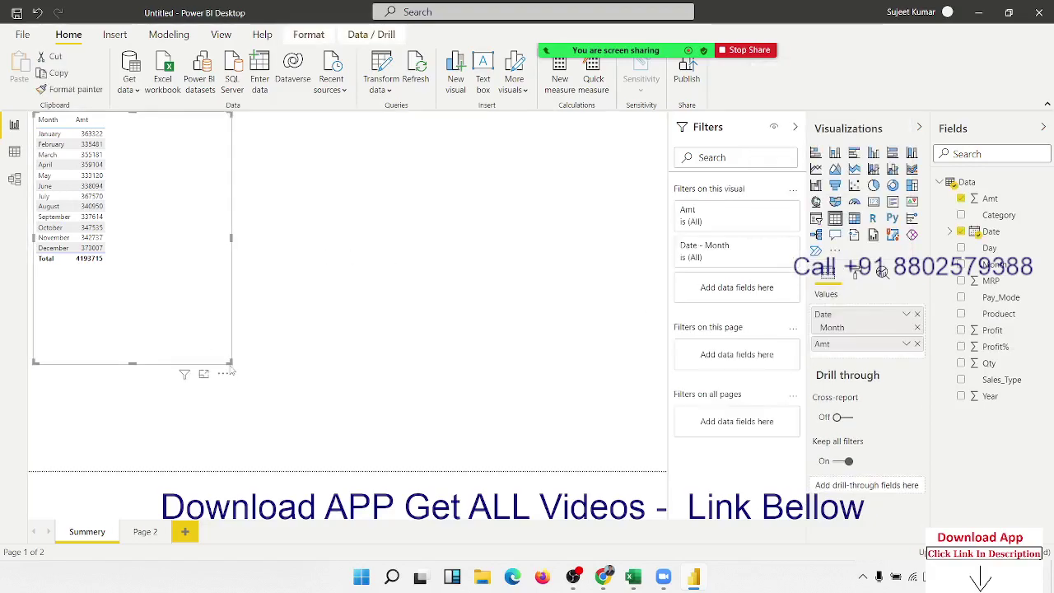
{"action": "mouse_move", "coordinate": [230, 363]}
{"action": "left_mouse_down"}
{"action": "mouse_move", "coordinate": [115, 269]}
{"action": "mouse_move", "coordinate": [121, 276]}
{"action": "left_mouse_up"}
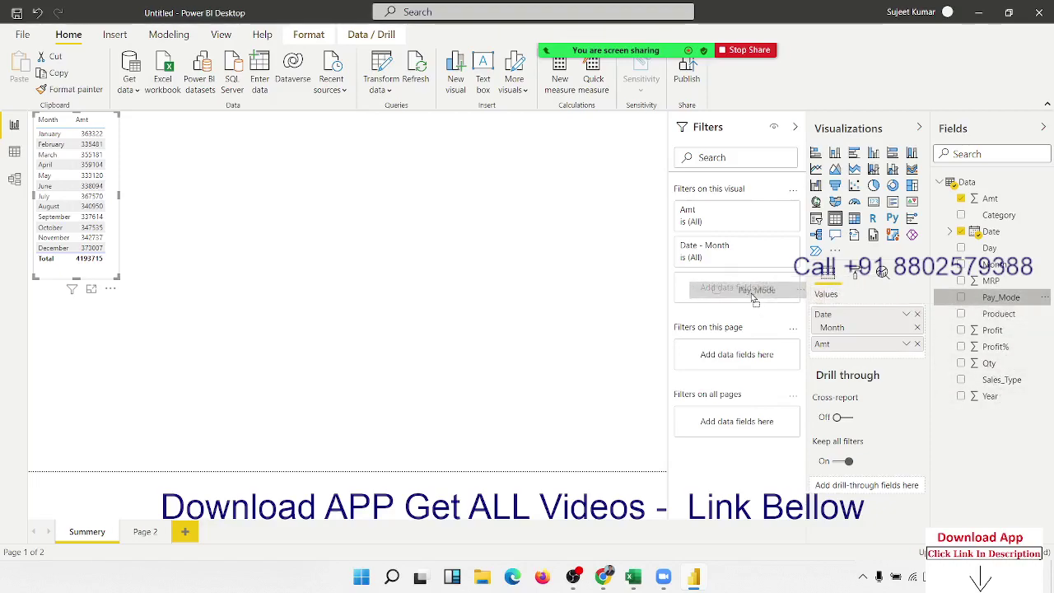
{"action": "left_click_drag", "start_coordinate": [1010, 305], "coordinate": [740, 301]}
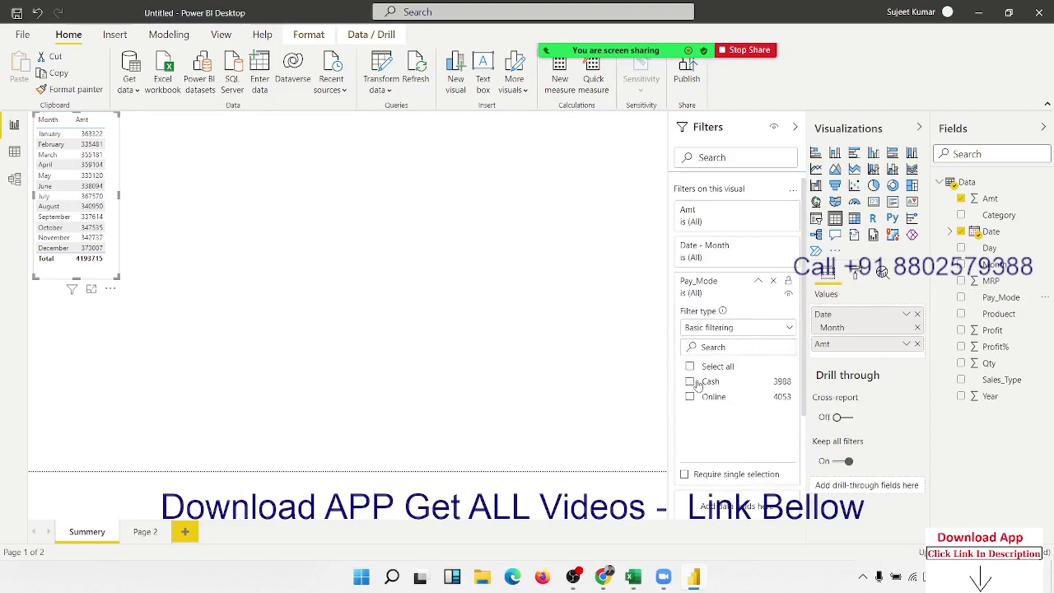
{"action": "left_click", "coordinate": [690, 382]}
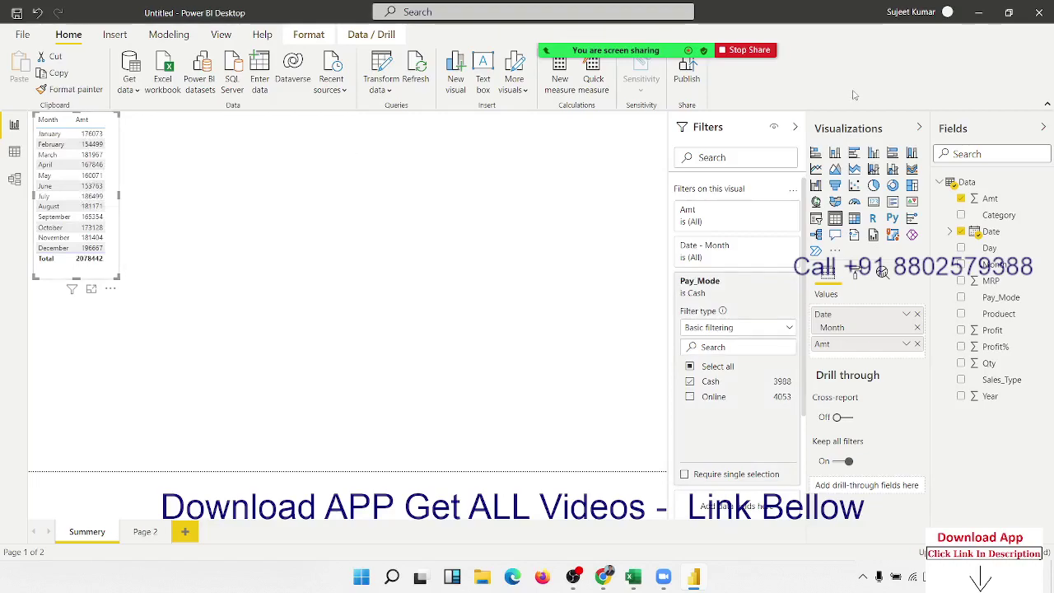
{"action": "left_click", "coordinate": [795, 129]}
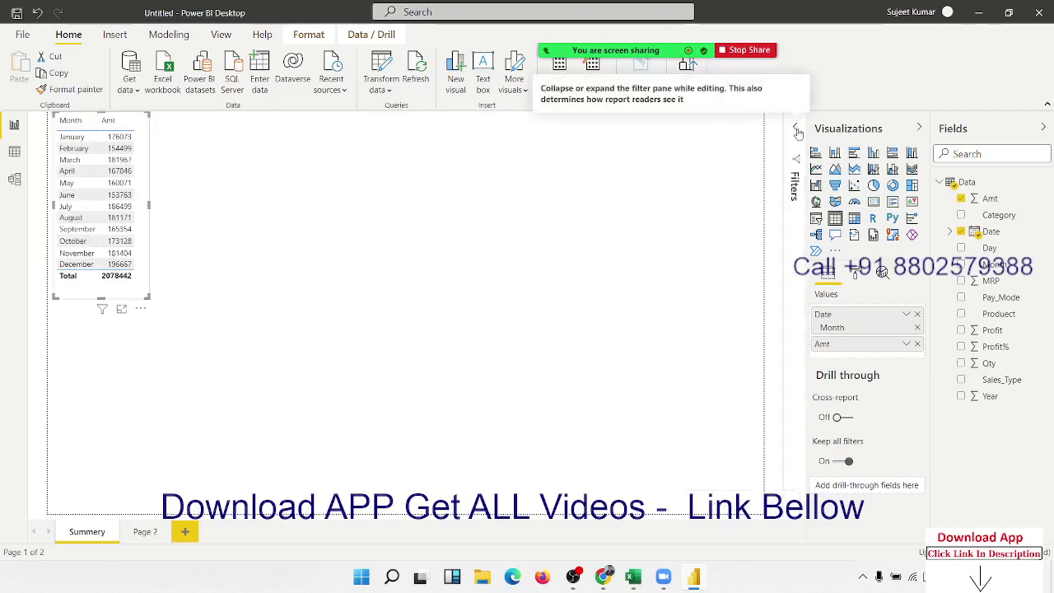
{"action": "left_click", "coordinate": [797, 130]}
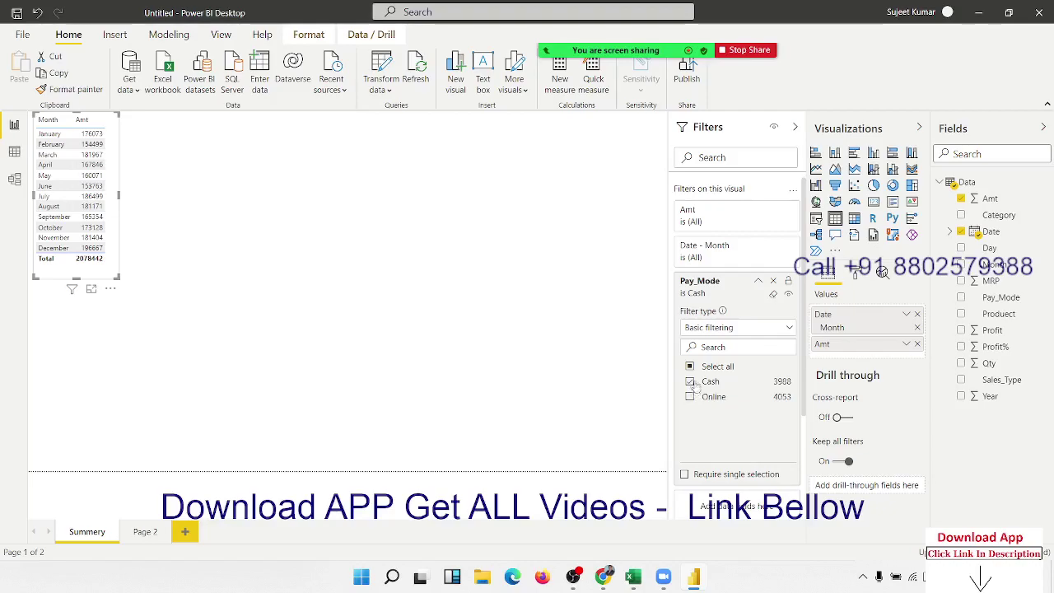
{"action": "left_click", "coordinate": [690, 367]}
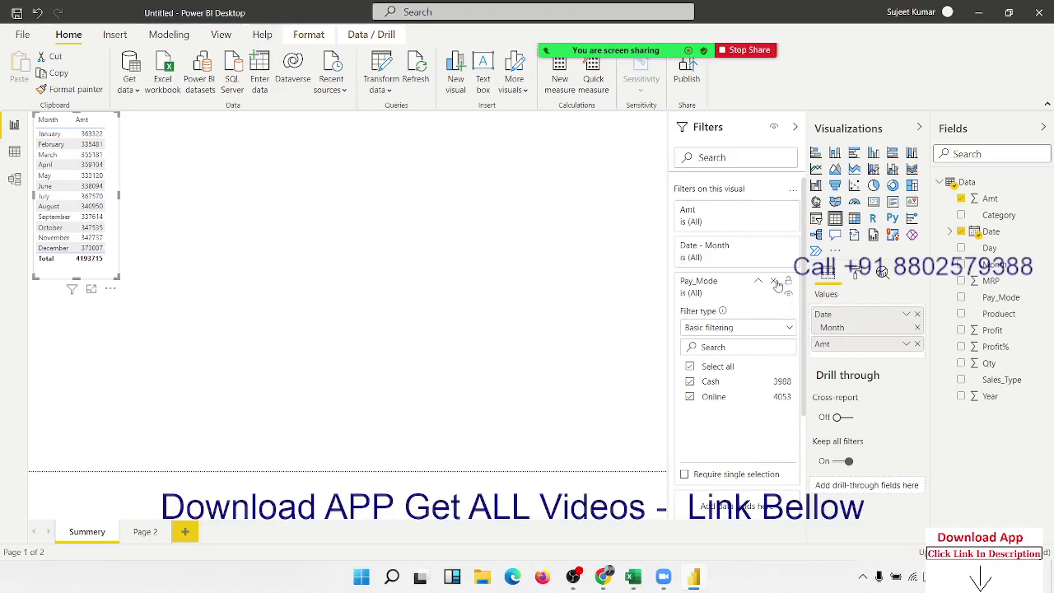
{"action": "left_click", "coordinate": [774, 282]}
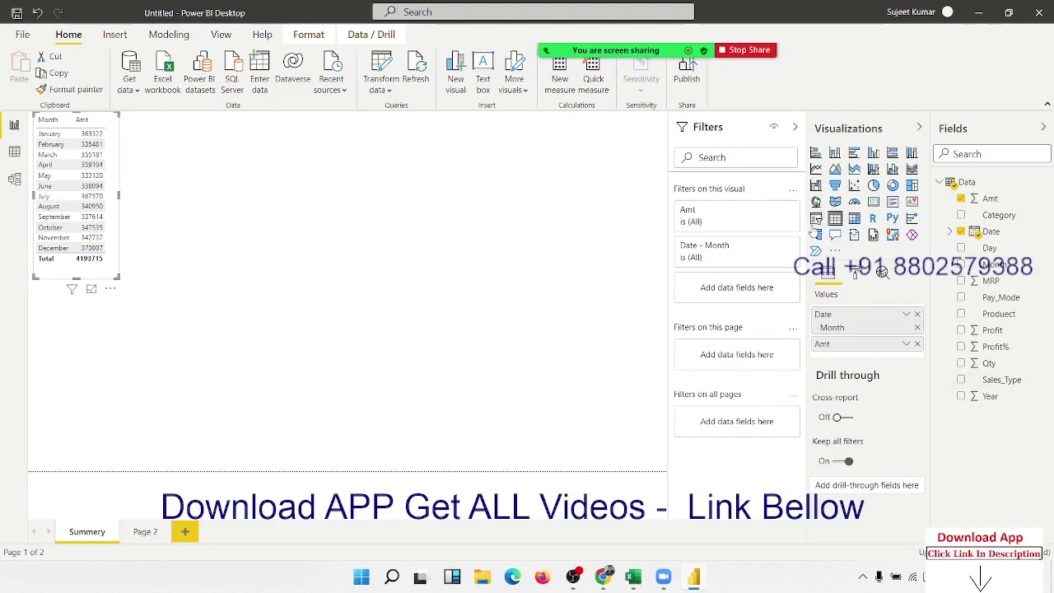
{"action": "left_click", "coordinate": [815, 223]}
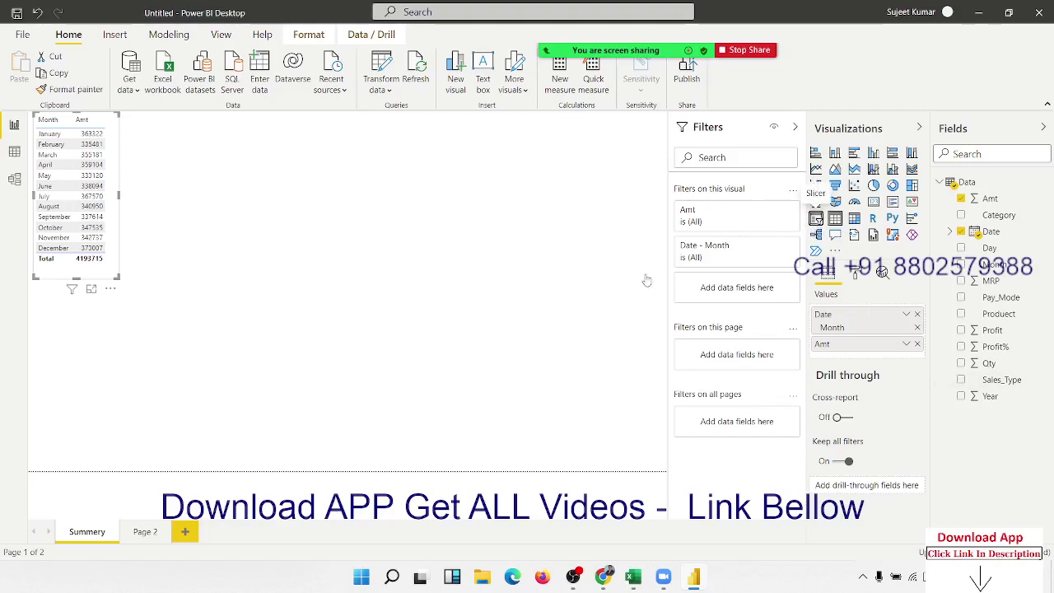
{"action": "key", "text": "ctrl+z"}
{"action": "left_click", "coordinate": [375, 278]}
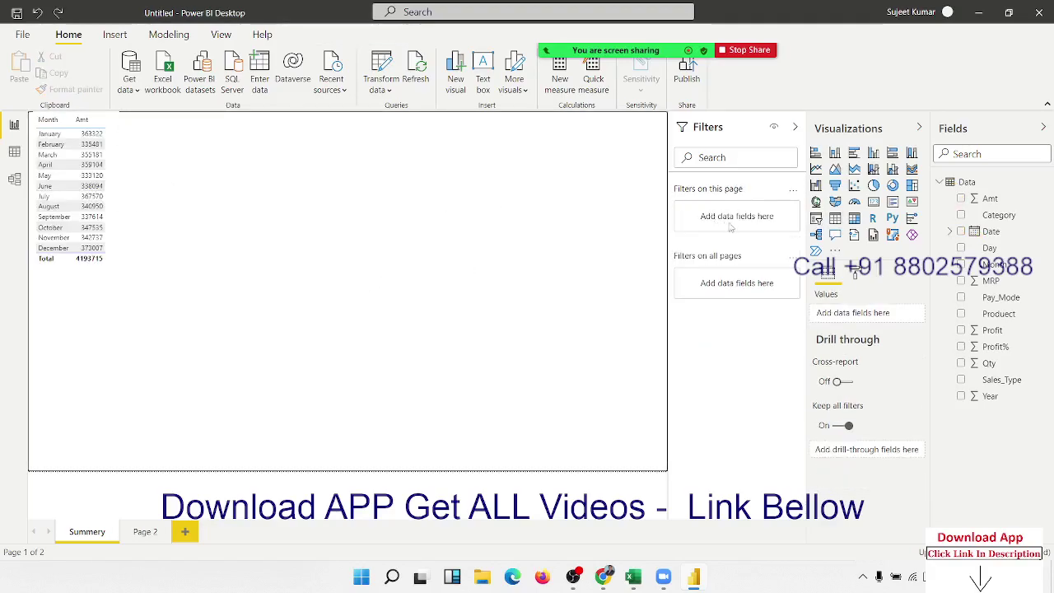
Step: Add a Pay_Mode slicer beside the table, styled as a single-row dropdown
{"action": "left_click", "coordinate": [815, 218]}
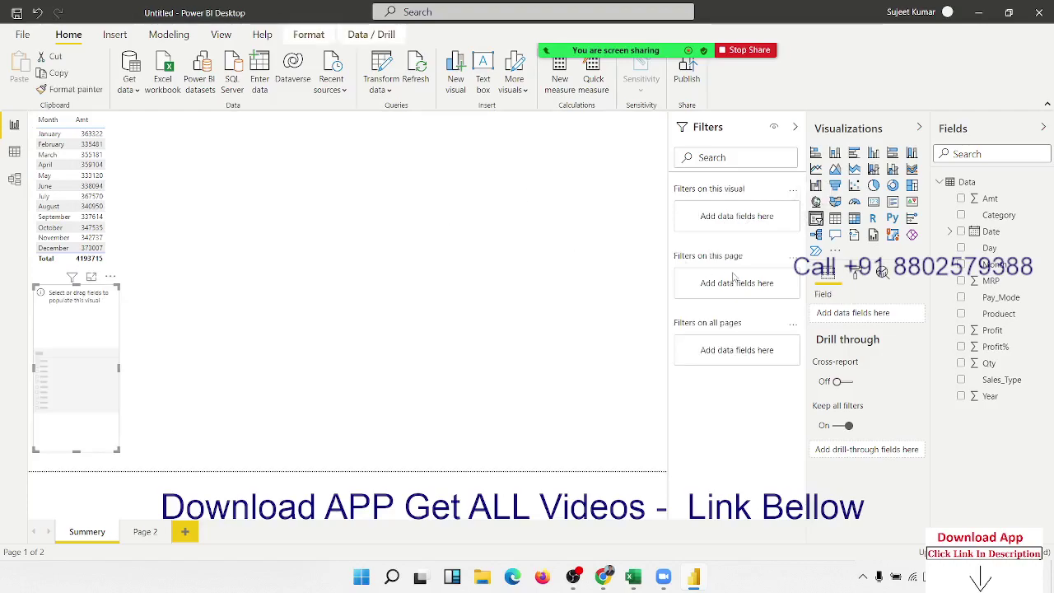
{"action": "mouse_move", "coordinate": [92, 319]}
{"action": "left_mouse_down"}
{"action": "mouse_move", "coordinate": [189, 155]}
{"action": "mouse_move", "coordinate": [183, 145]}
{"action": "left_mouse_up"}
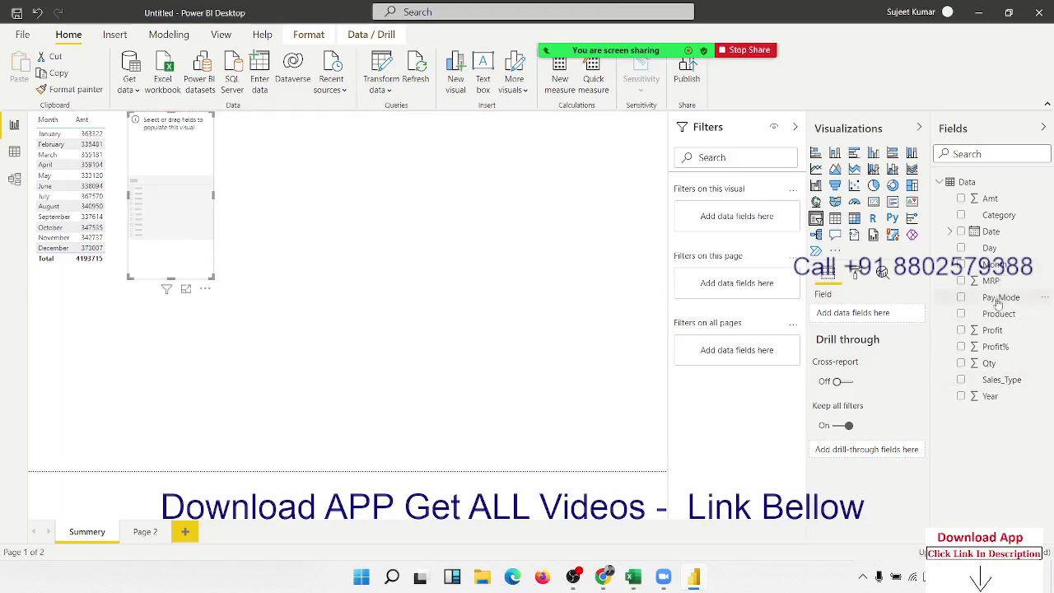
{"action": "left_click_drag", "start_coordinate": [998, 303], "coordinate": [155, 228]}
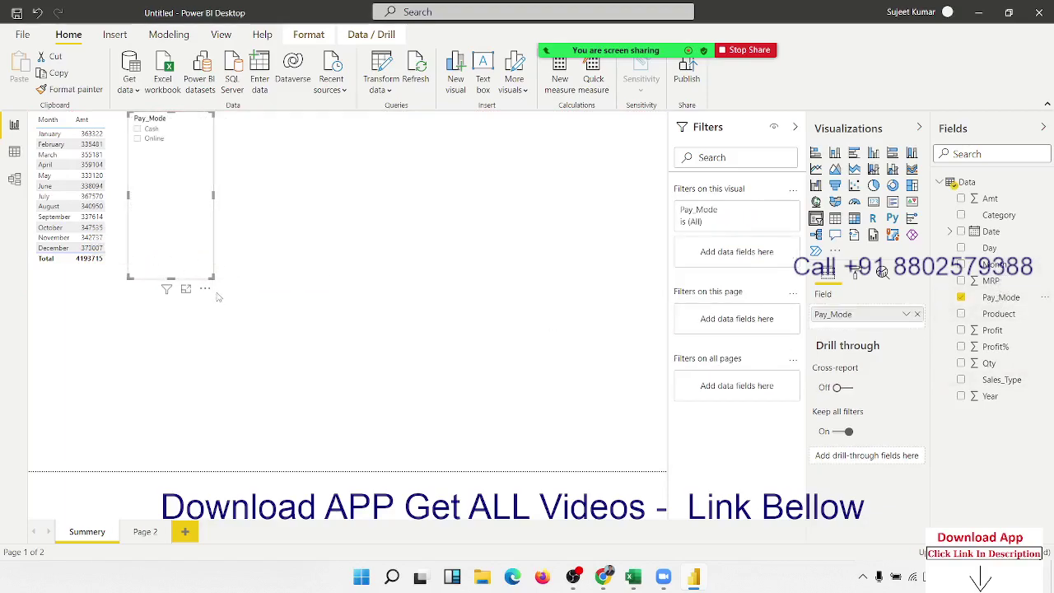
{"action": "left_click", "coordinate": [205, 122]}
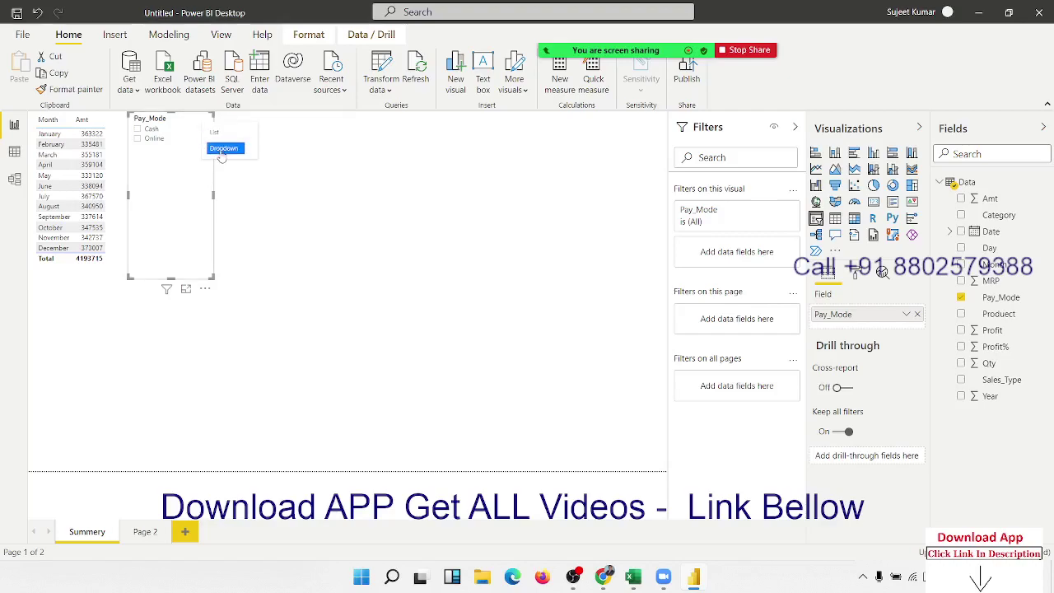
{"action": "left_click", "coordinate": [223, 149]}
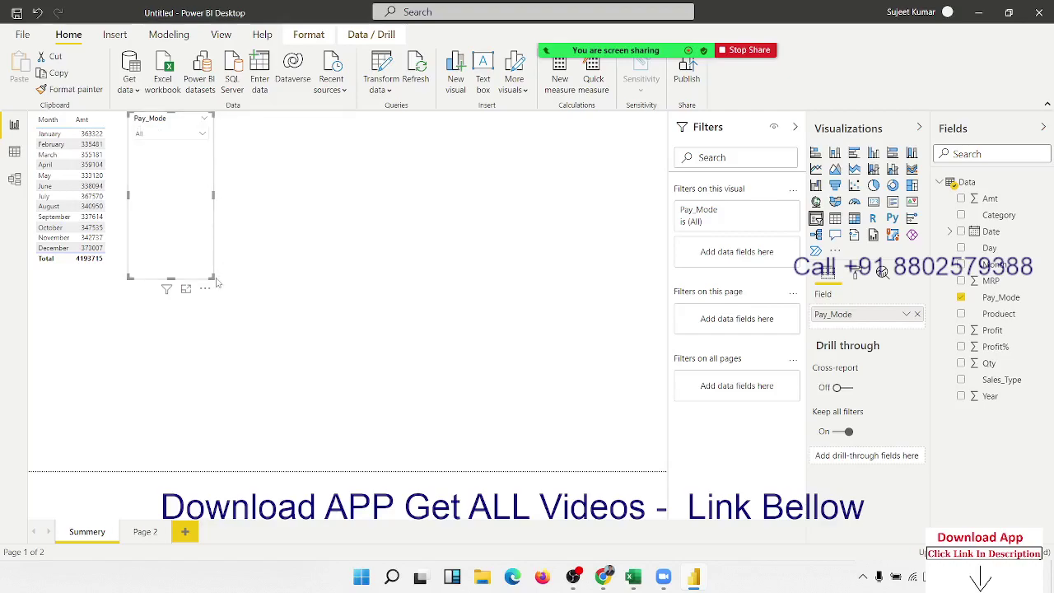
{"action": "left_click_drag", "start_coordinate": [212, 278], "coordinate": [246, 146]}
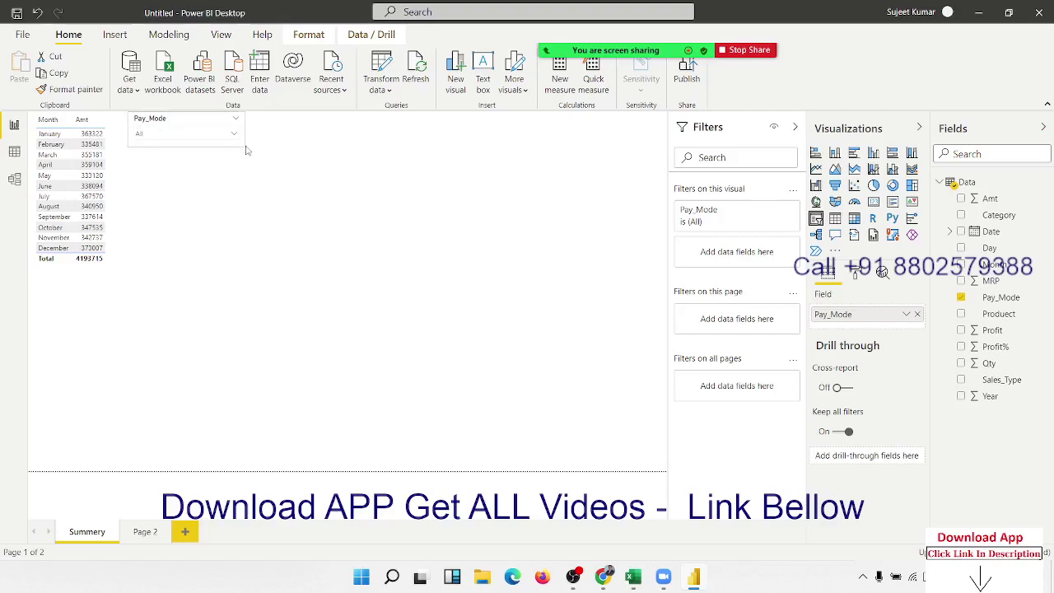
Step: Set the Pay_Mode slicer to Online after briefly trying Cash, so the total reads 2115273
{"action": "left_click", "coordinate": [234, 133]}
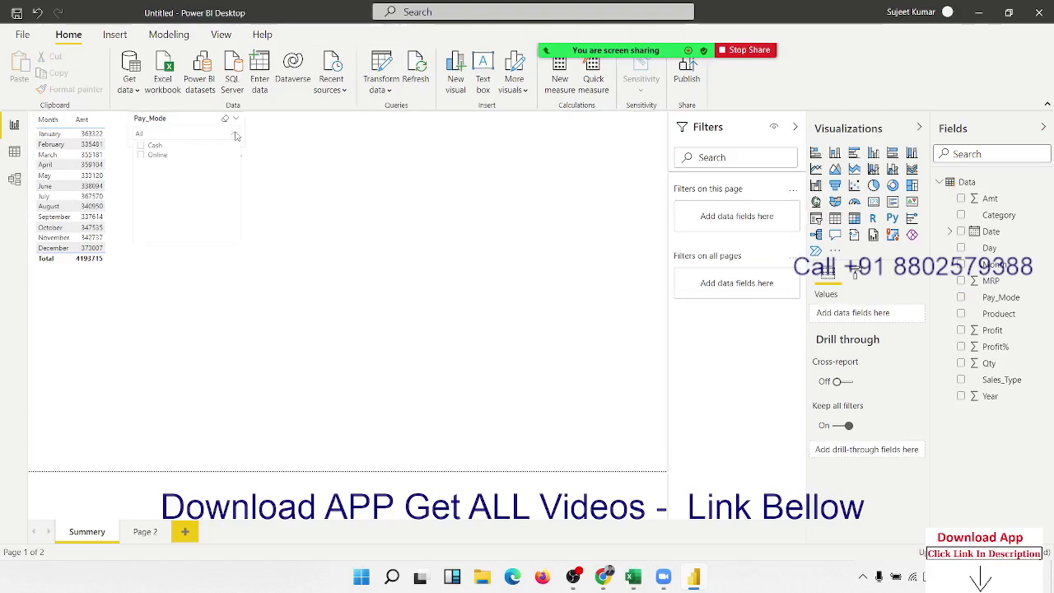
{"action": "left_click", "coordinate": [152, 146]}
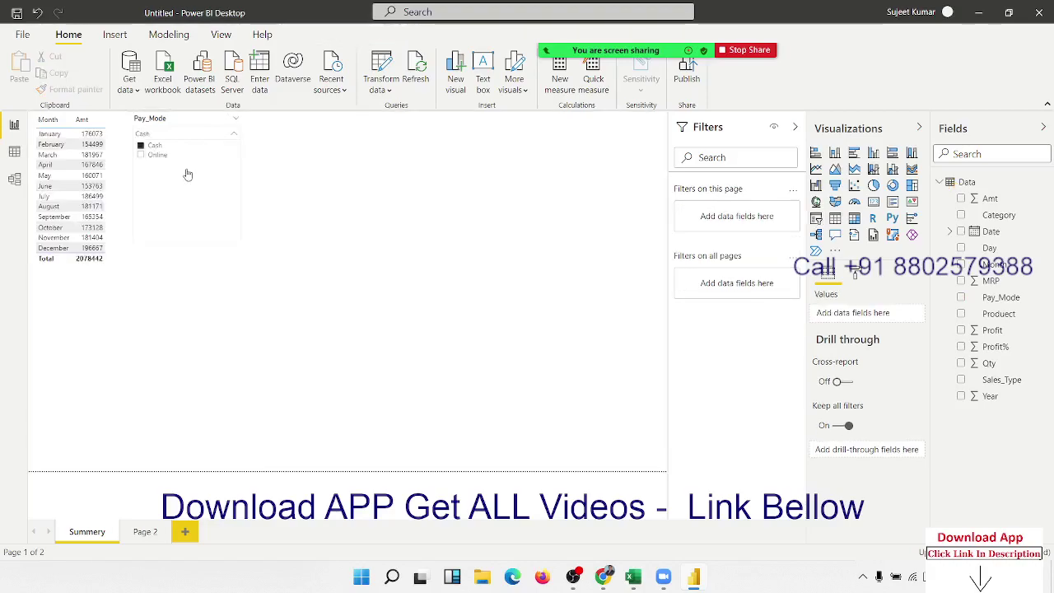
{"action": "left_click", "coordinate": [142, 147]}
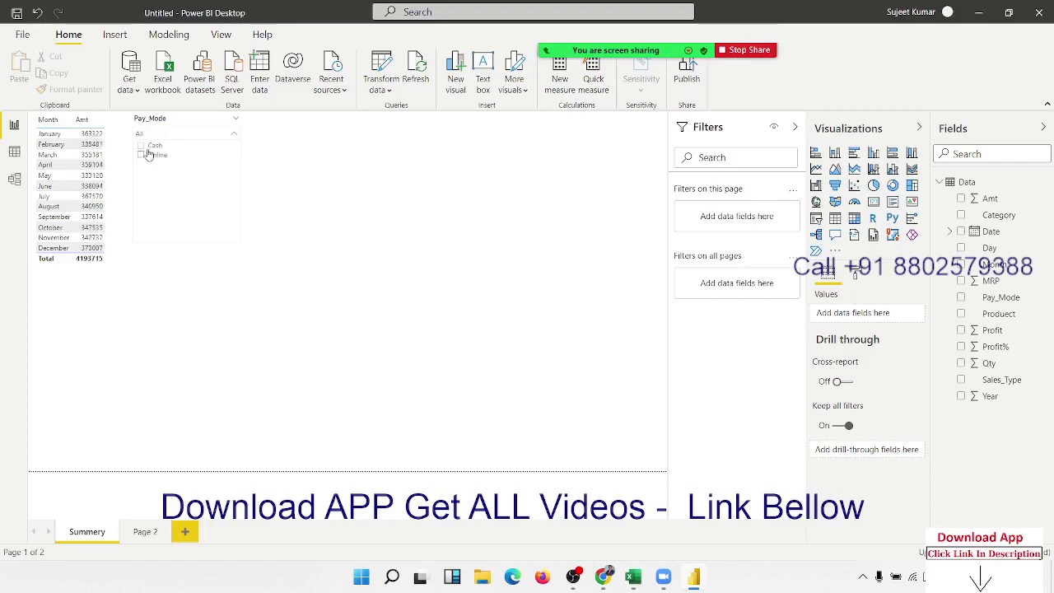
{"action": "left_click", "coordinate": [141, 155]}
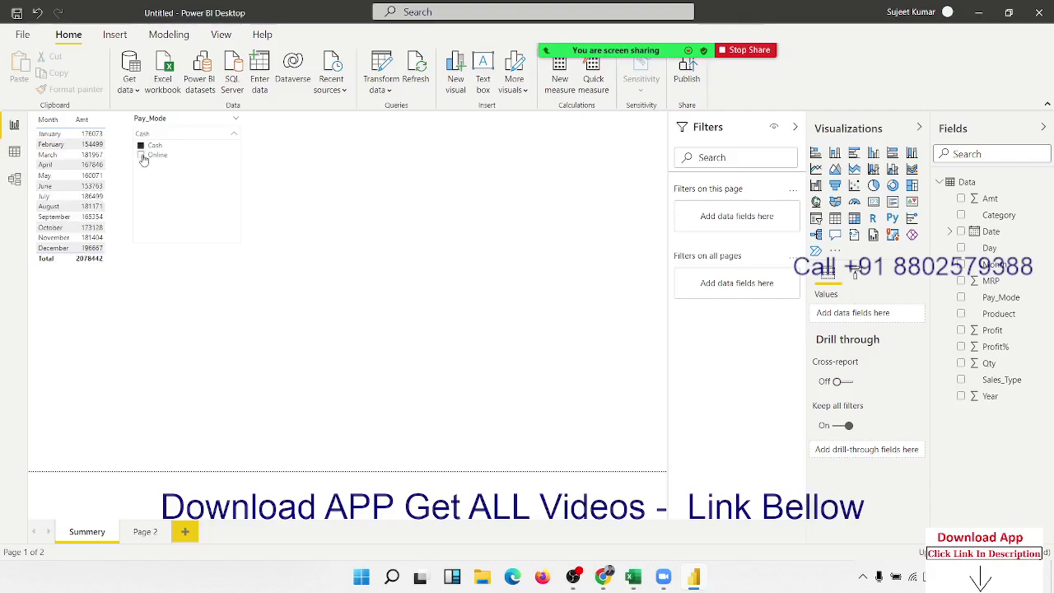
{"action": "left_click", "coordinate": [284, 204]}
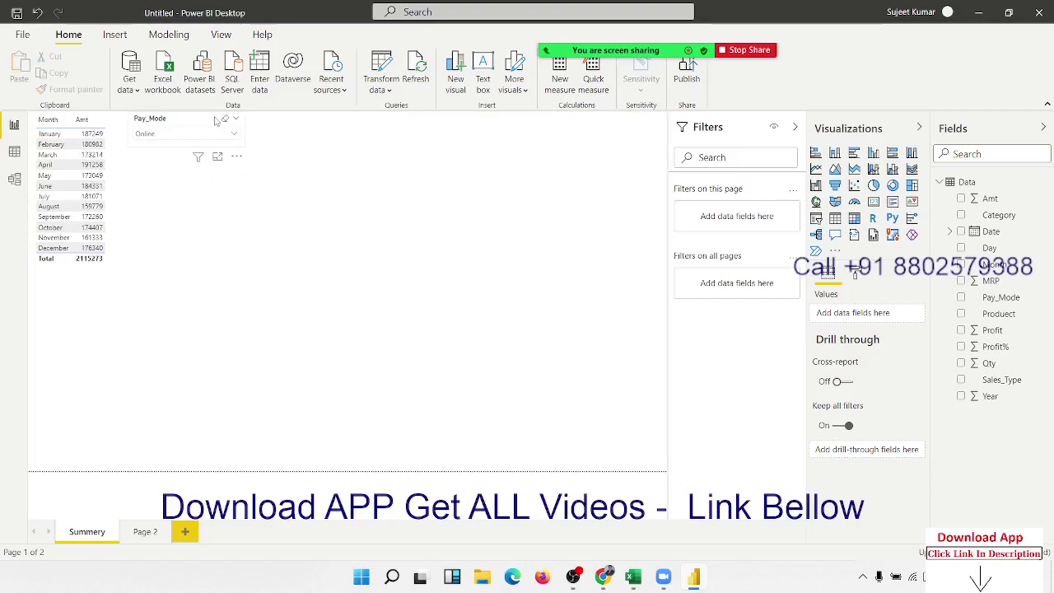
Step: Dismiss the Pay_Mode slicer's copy shortcut menu and deselect the slicer
{"action": "right_click", "coordinate": [219, 122]}
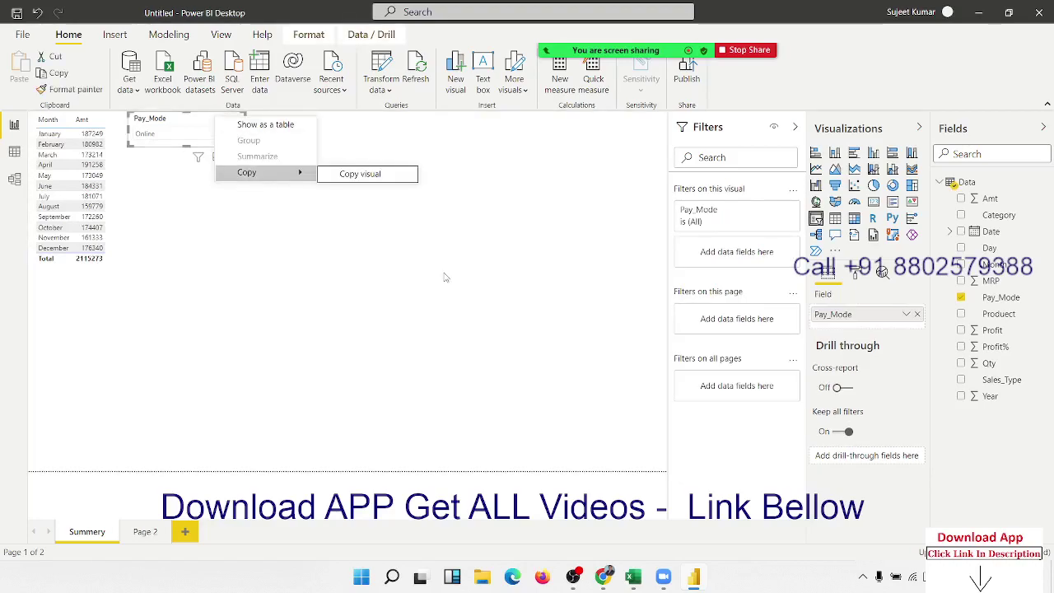
{"action": "key", "text": "Escape"}
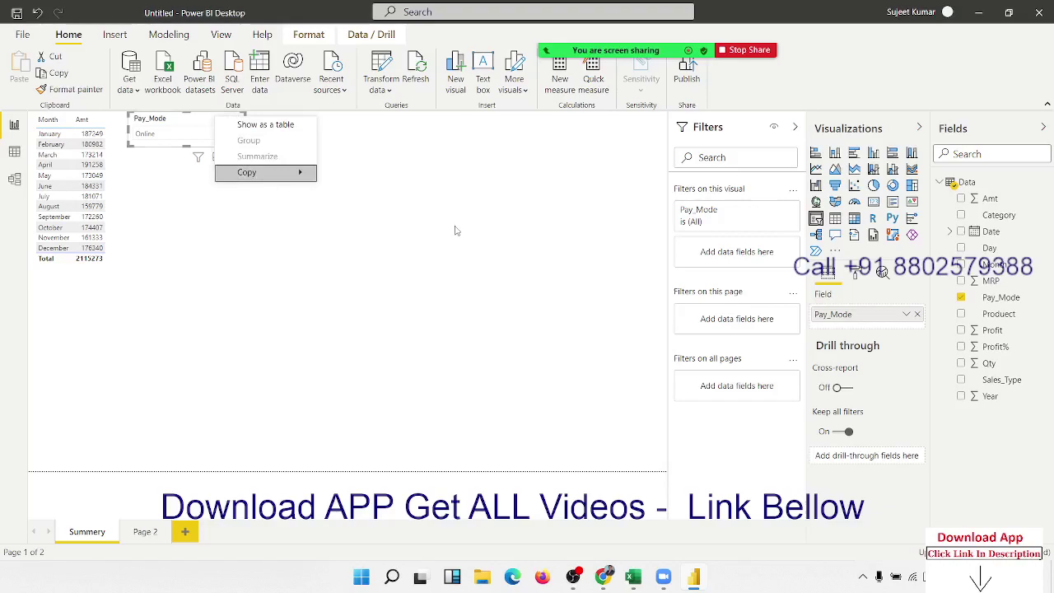
{"action": "key", "text": "Escape"}
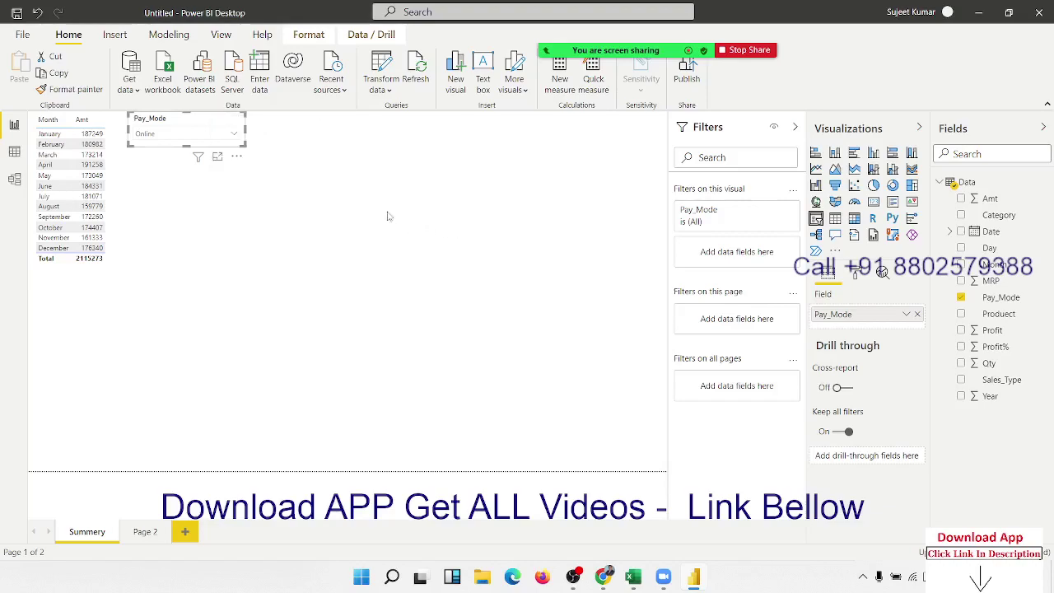
{"action": "left_click", "coordinate": [310, 173]}
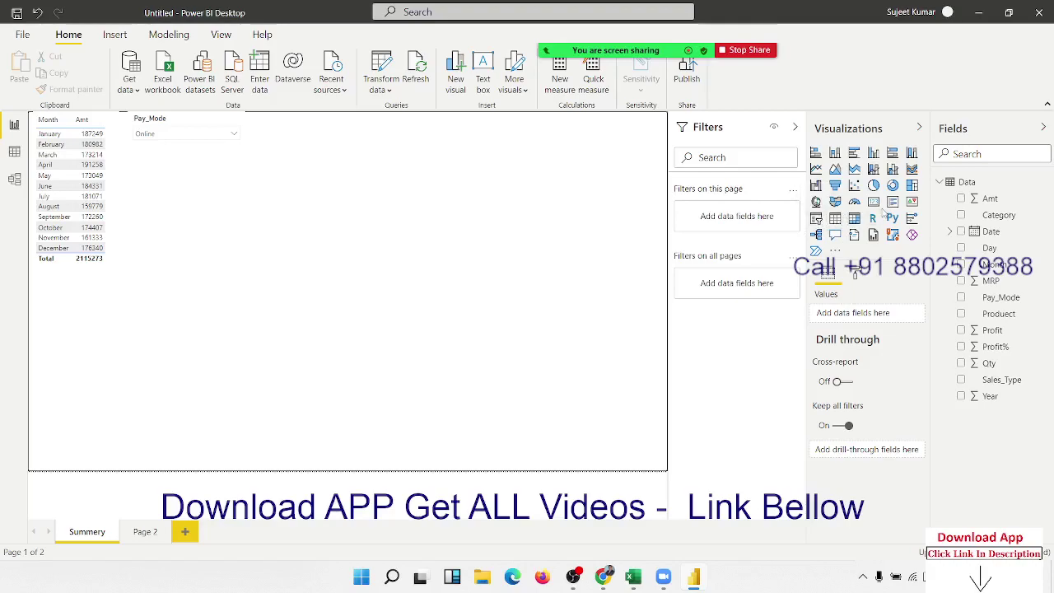
Step: Add a stacked bar chart beside the slicer with Month on the axis and Amt as values, widened
{"action": "left_click", "coordinate": [817, 155]}
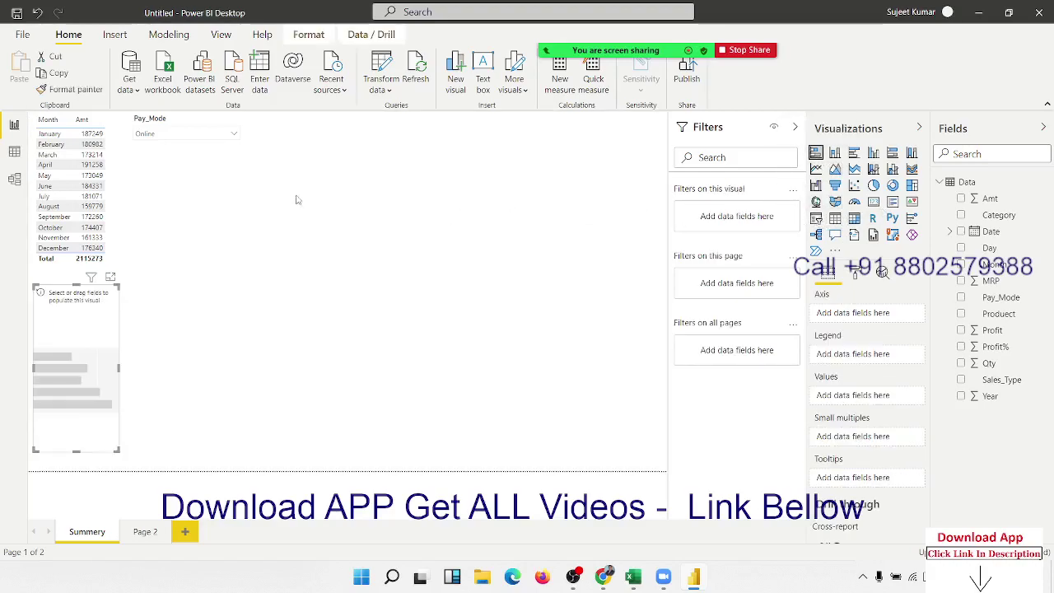
{"action": "mouse_move", "coordinate": [66, 303]}
{"action": "left_mouse_down"}
{"action": "mouse_move", "coordinate": [238, 302]}
{"action": "mouse_move", "coordinate": [276, 138]}
{"action": "left_mouse_up"}
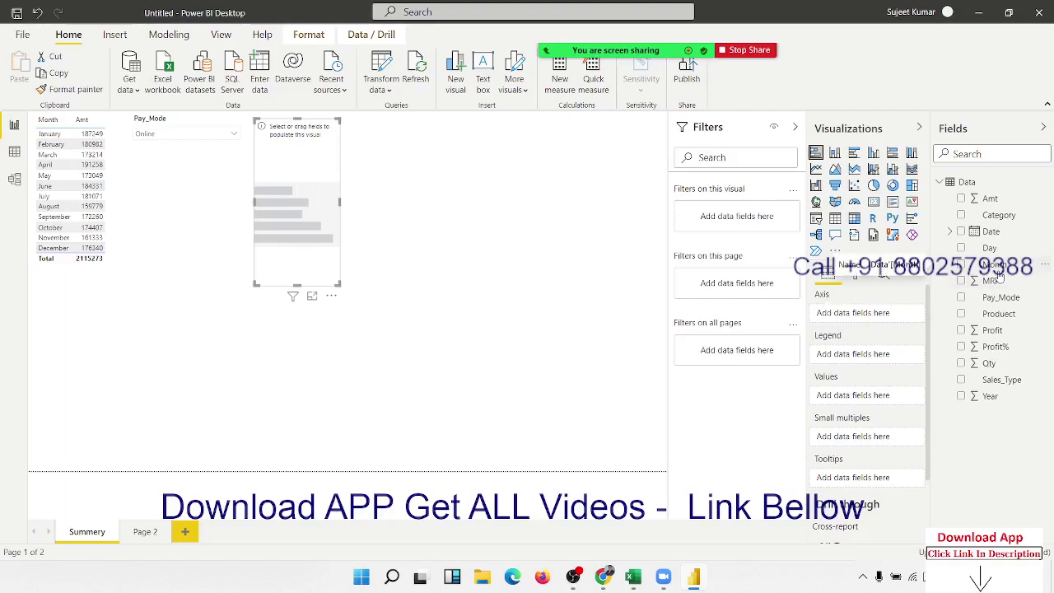
{"action": "left_click_drag", "start_coordinate": [999, 275], "coordinate": [301, 182]}
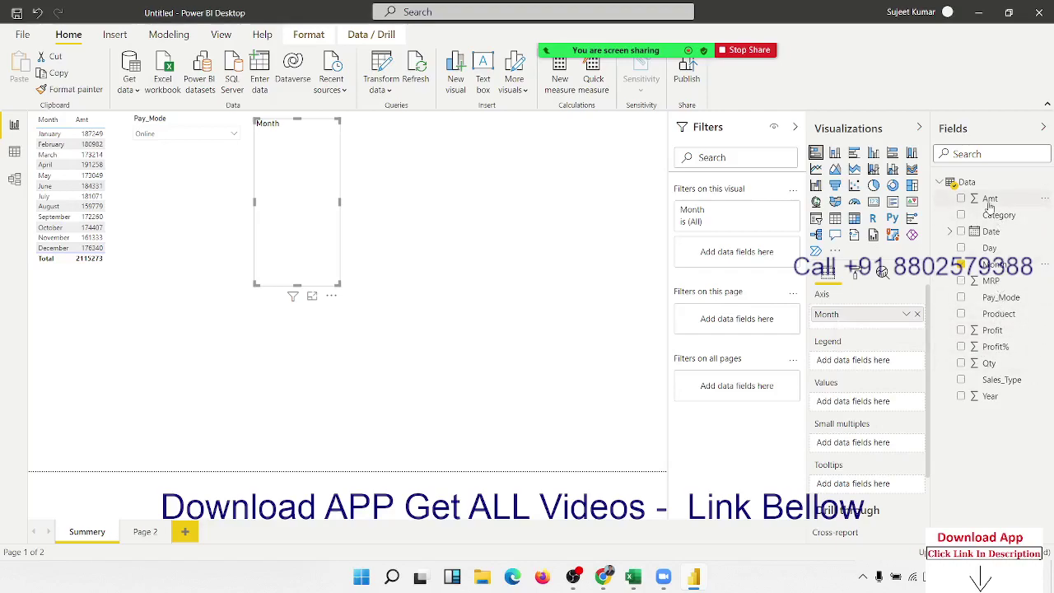
{"action": "left_click_drag", "start_coordinate": [990, 199], "coordinate": [327, 235]}
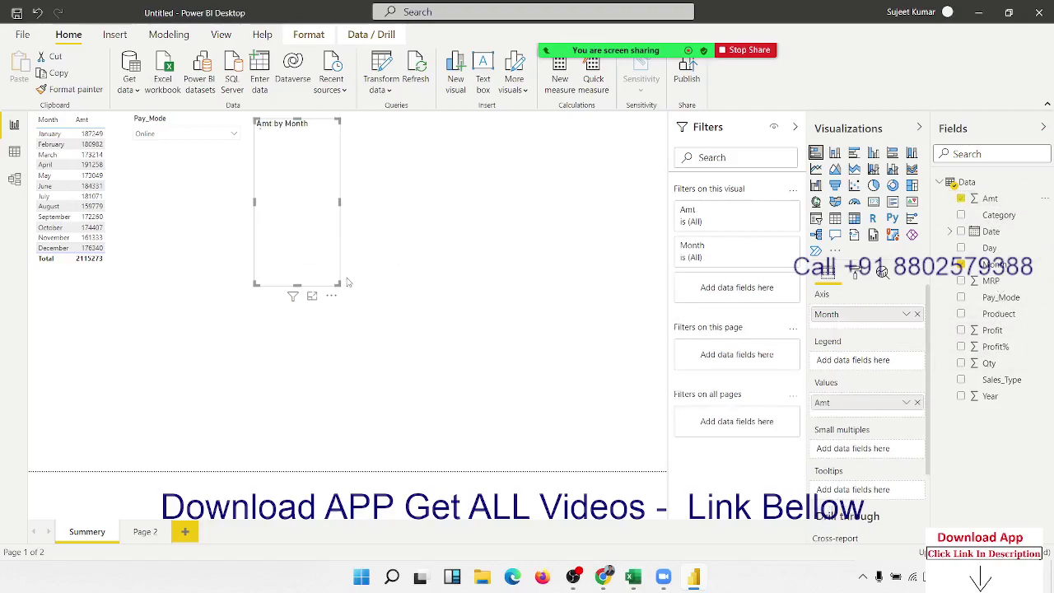
{"action": "left_click", "coordinate": [469, 297]}
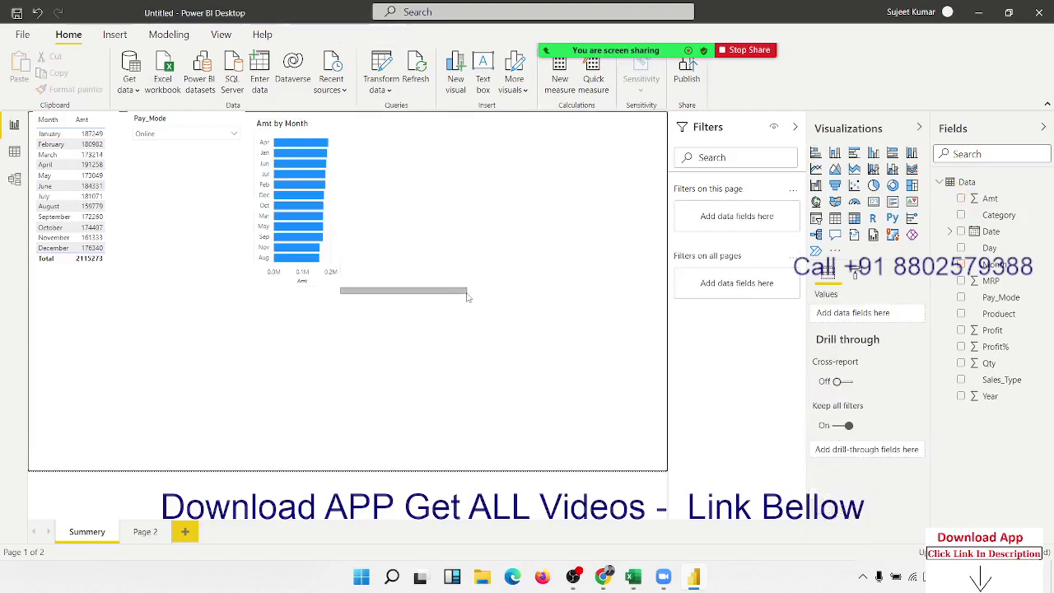
{"action": "left_click_drag", "start_coordinate": [330, 292], "coordinate": [452, 294]}
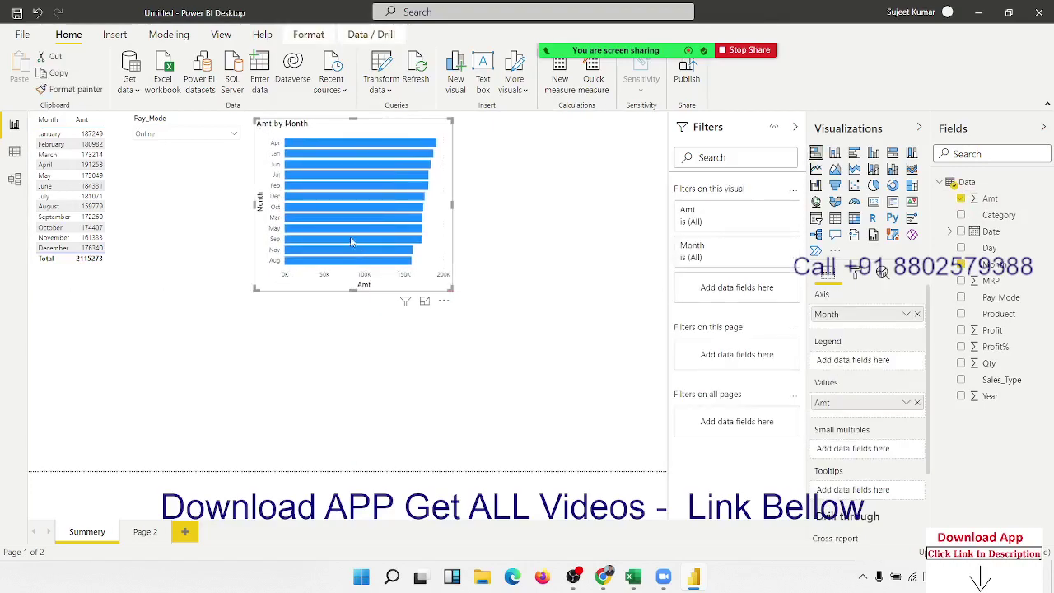
Step: Try Cash in the Pay_Mode slicer, then switch it back to Online
{"action": "left_click", "coordinate": [242, 150]}
{"action": "left_click", "coordinate": [234, 138]}
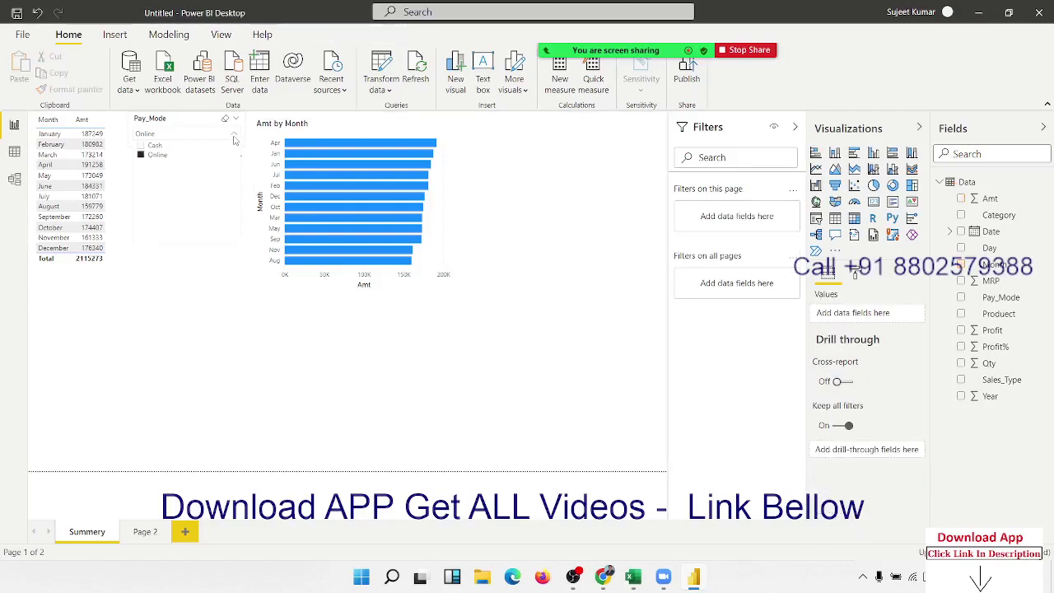
{"action": "left_click", "coordinate": [152, 147]}
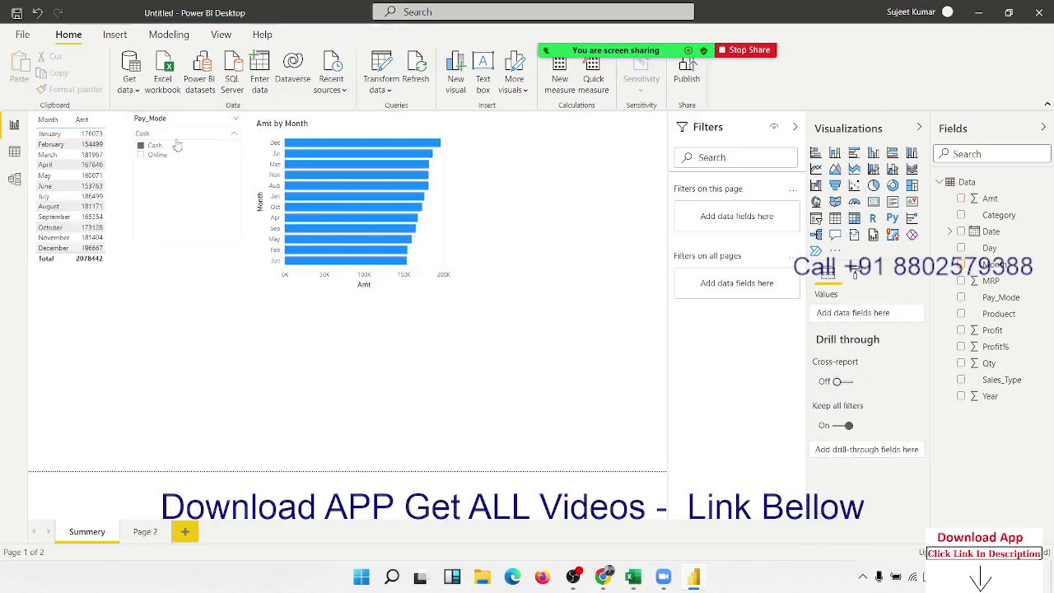
{"action": "left_click", "coordinate": [234, 134]}
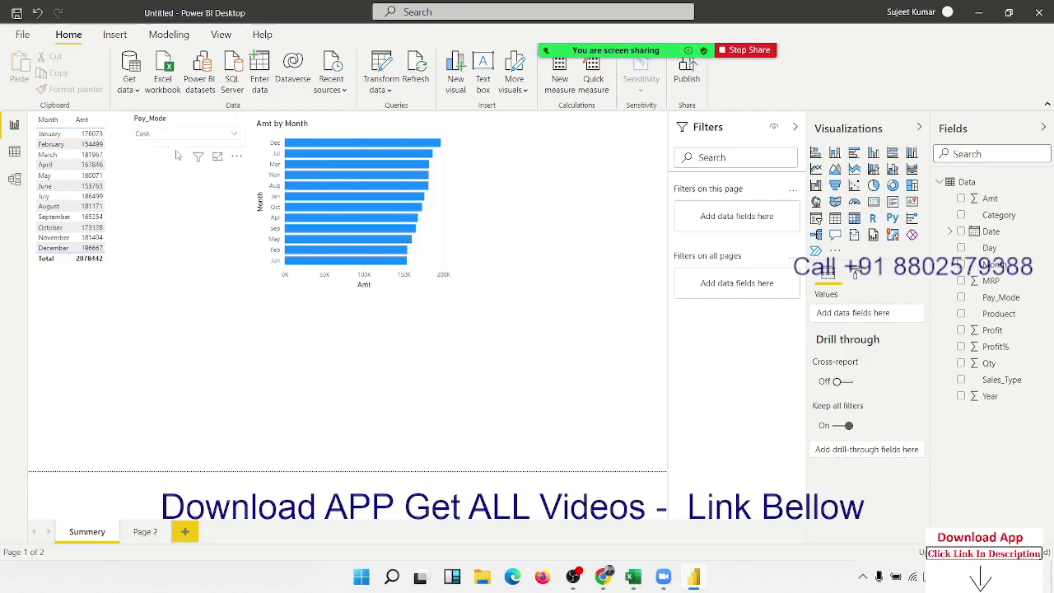
{"action": "left_click", "coordinate": [234, 135]}
{"action": "left_click", "coordinate": [161, 156]}
{"action": "left_click", "coordinate": [213, 360]}
{"action": "mouse_move", "coordinate": [354, 202]}
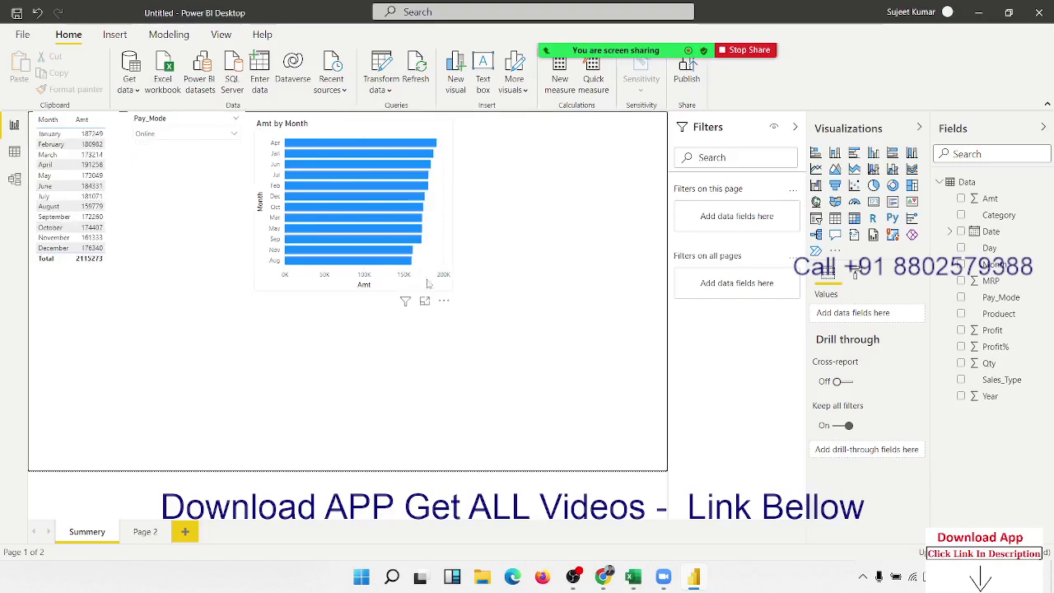
Step: Select the chart and table and review which filters affect the Amt by Month chart
{"action": "left_click", "coordinate": [443, 226]}
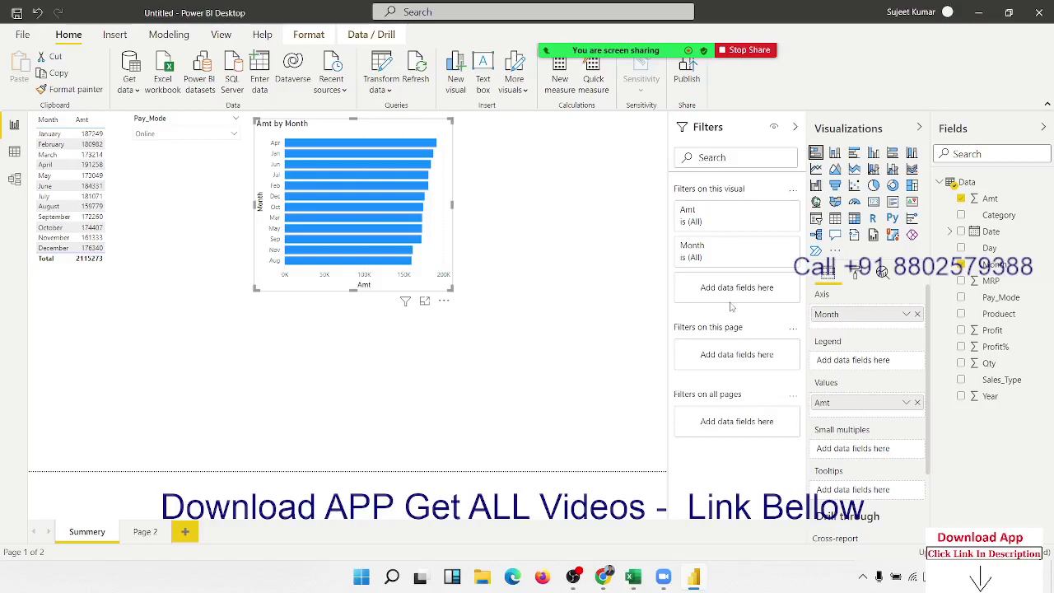
{"action": "left_click", "coordinate": [575, 351]}
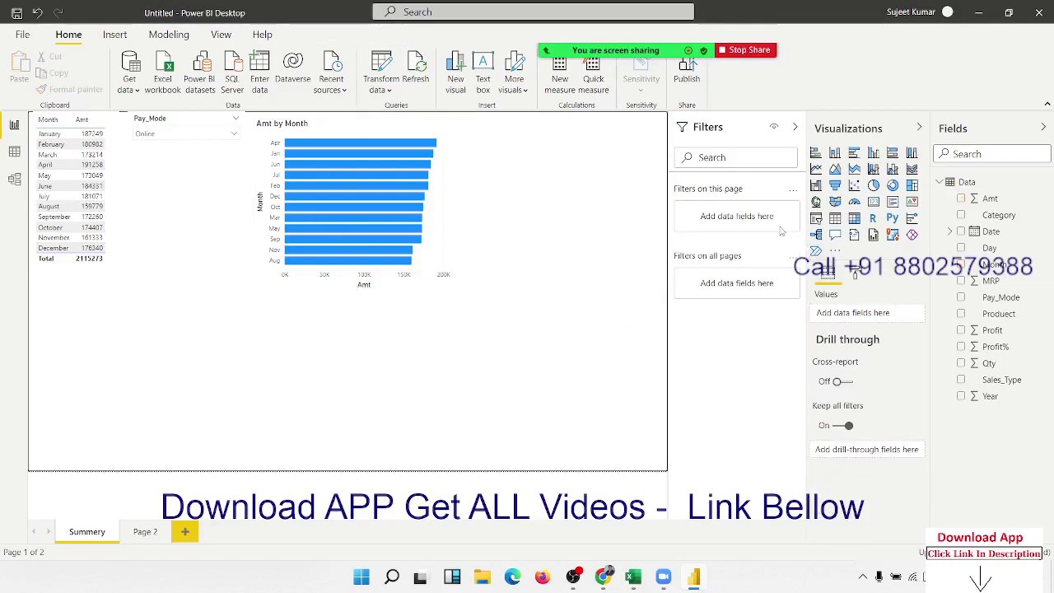
{"action": "left_click", "coordinate": [111, 169]}
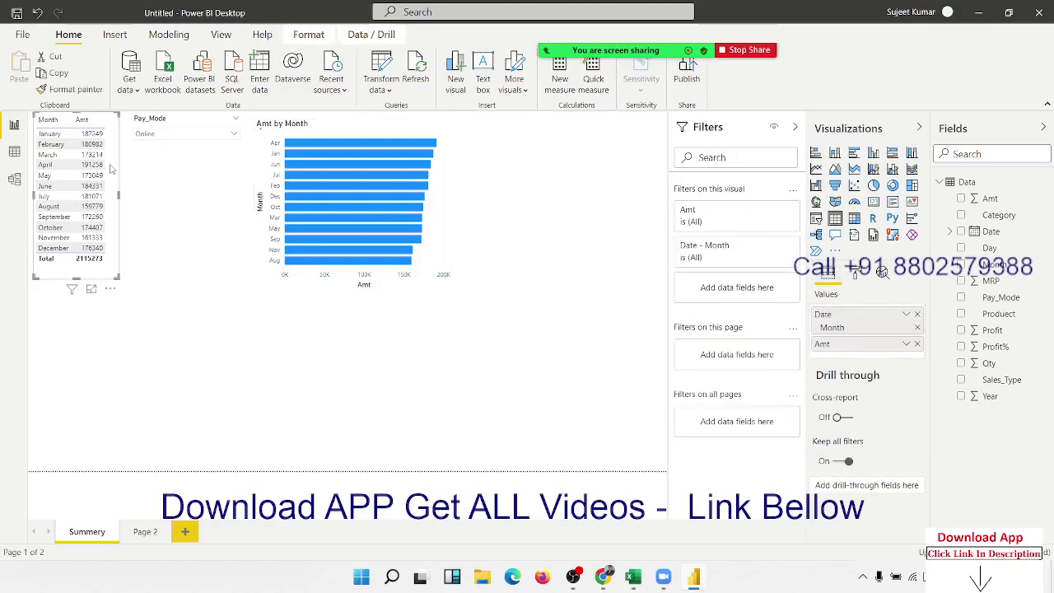
{"action": "mouse_move", "coordinate": [354, 206]}
{"action": "left_click", "coordinate": [405, 302]}
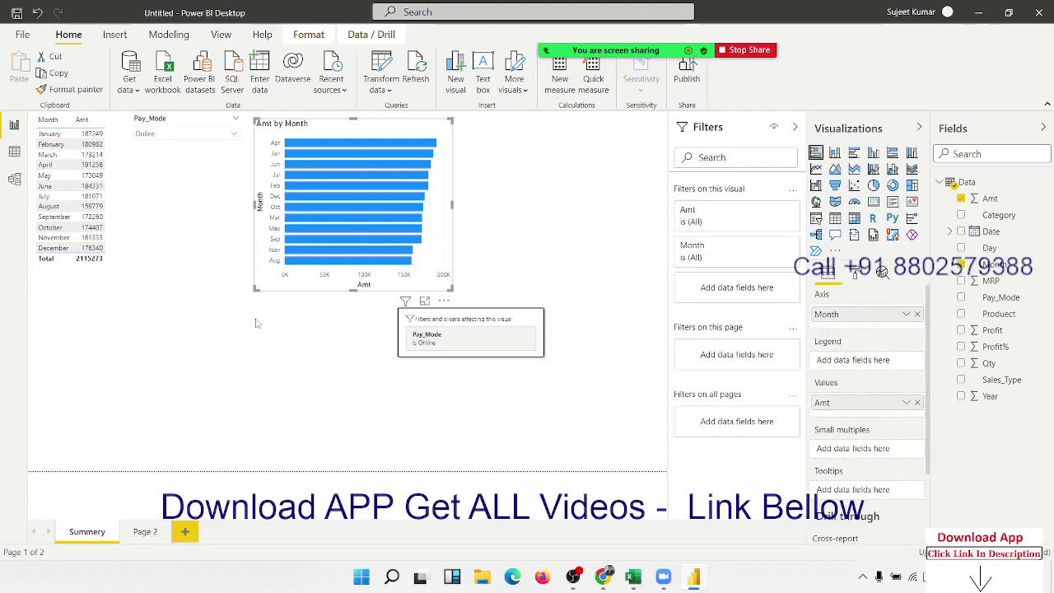
{"action": "left_click", "coordinate": [206, 189]}
Step: Pick Cash once more, then delete the Pay_Mode slicer from the page
{"action": "left_click", "coordinate": [163, 134]}
{"action": "left_click", "coordinate": [144, 145]}
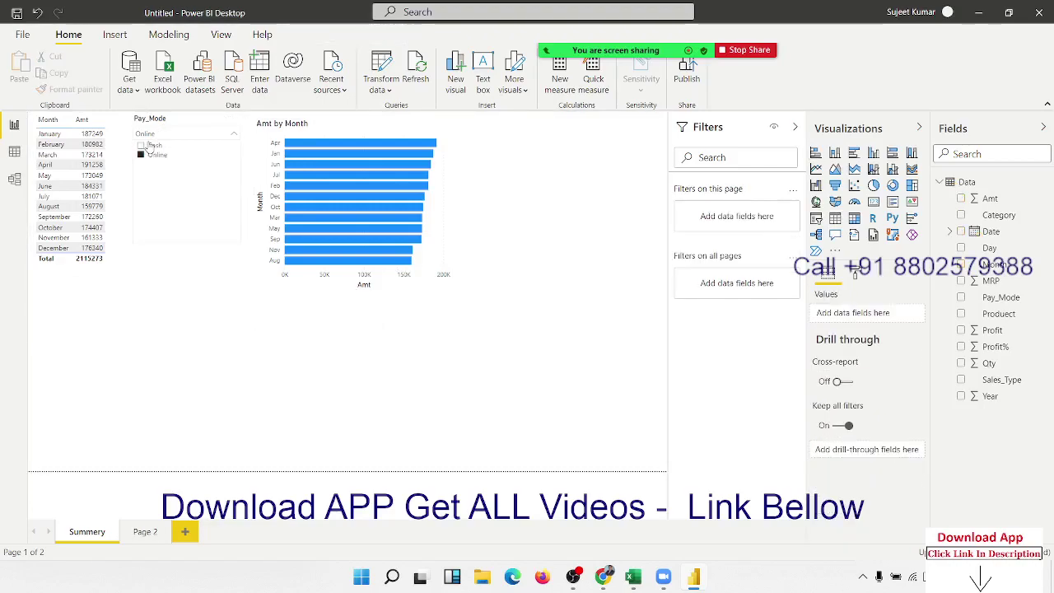
{"action": "left_click", "coordinate": [187, 124]}
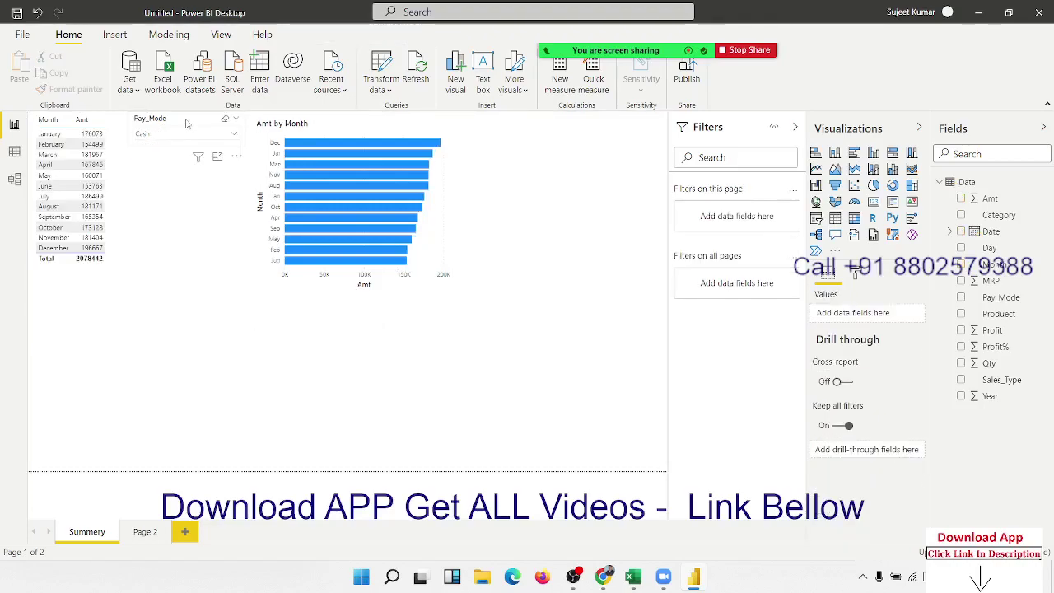
{"action": "key", "text": "Delete"}
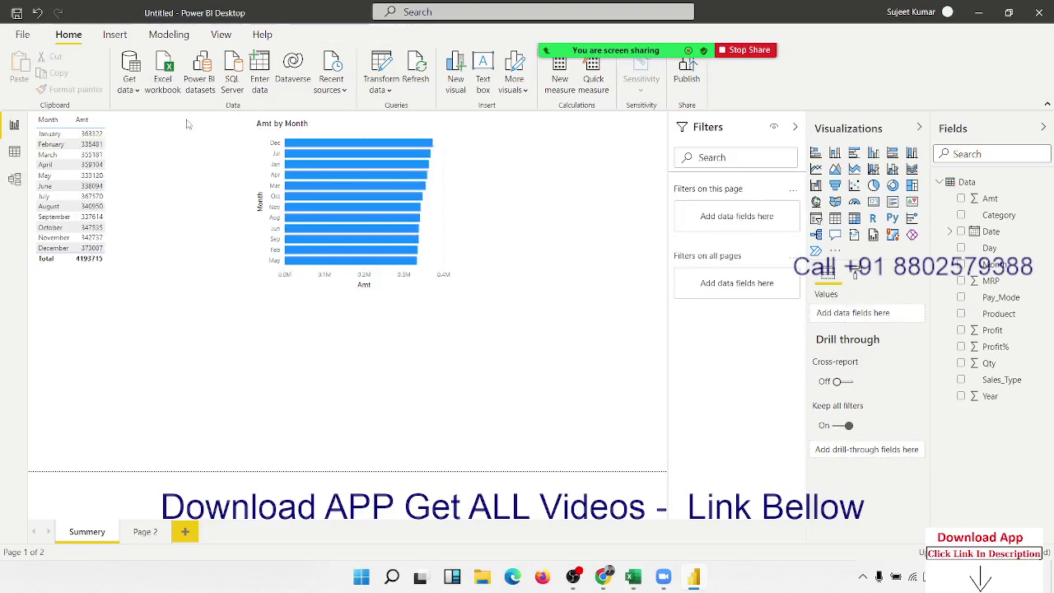
{"action": "left_click", "coordinate": [406, 302]}
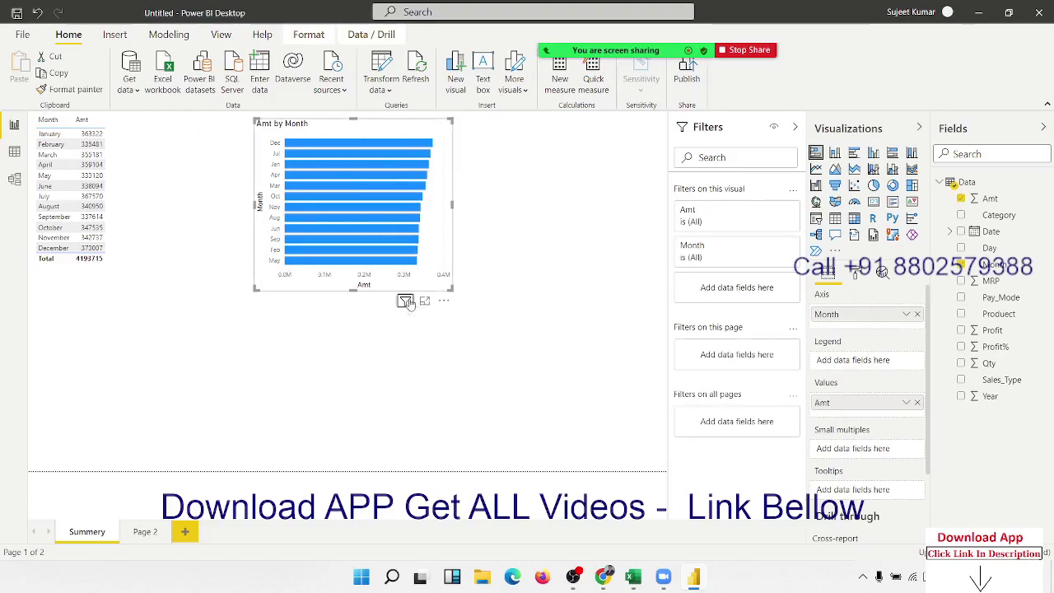
{"action": "left_click", "coordinate": [198, 322]}
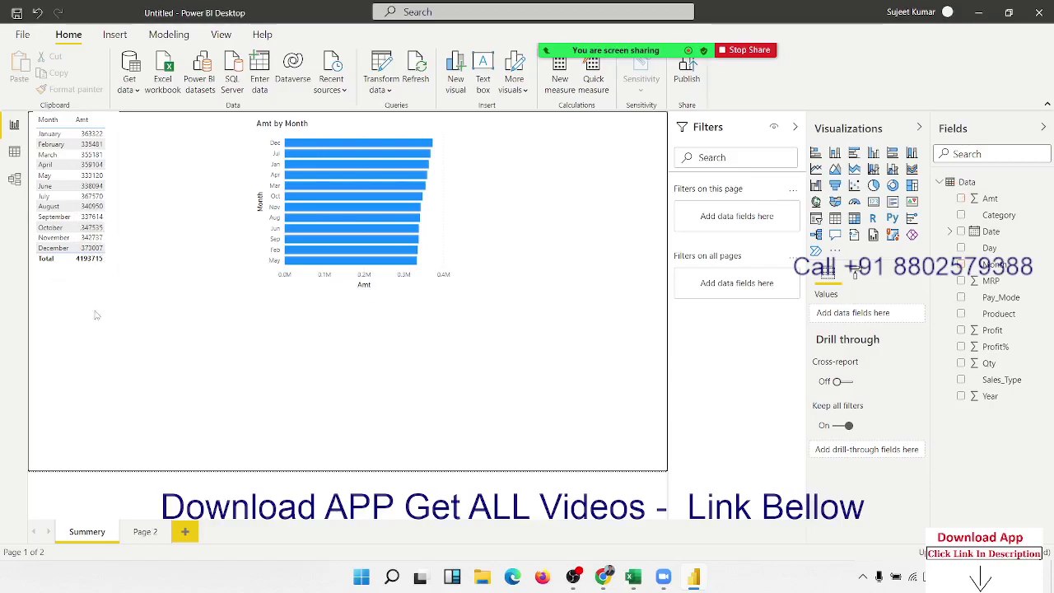
{"action": "mouse_move", "coordinate": [70, 198]}
{"action": "left_click", "coordinate": [90, 290]}
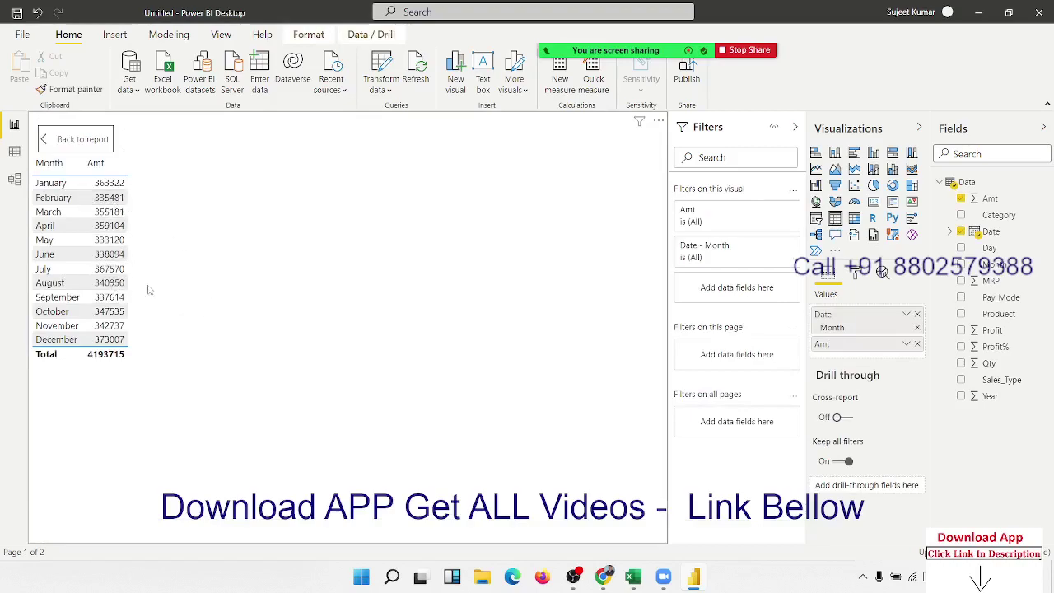
{"action": "left_click", "coordinate": [47, 142]}
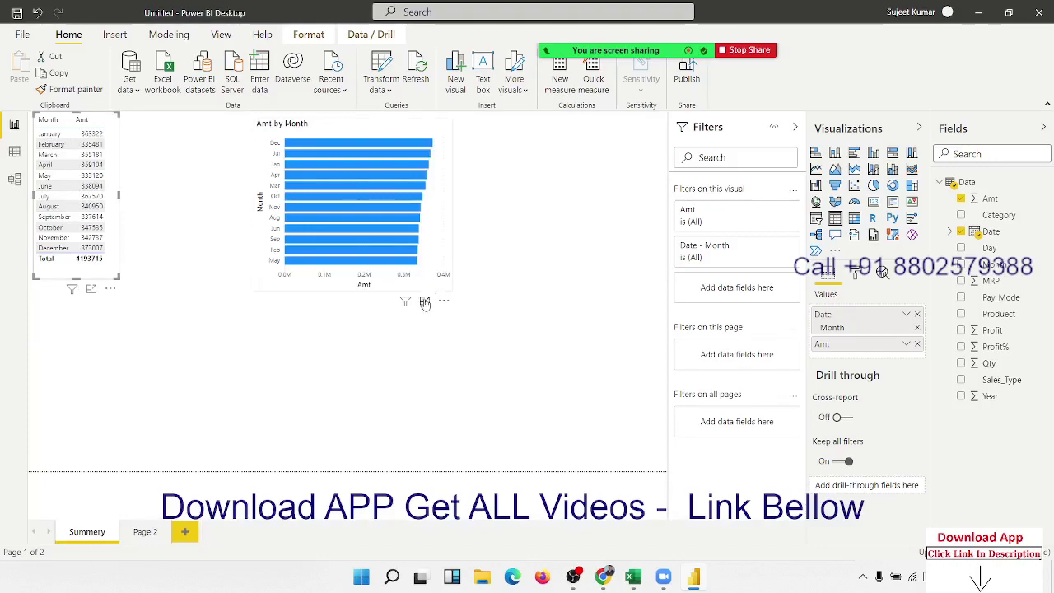
{"action": "left_click", "coordinate": [424, 301]}
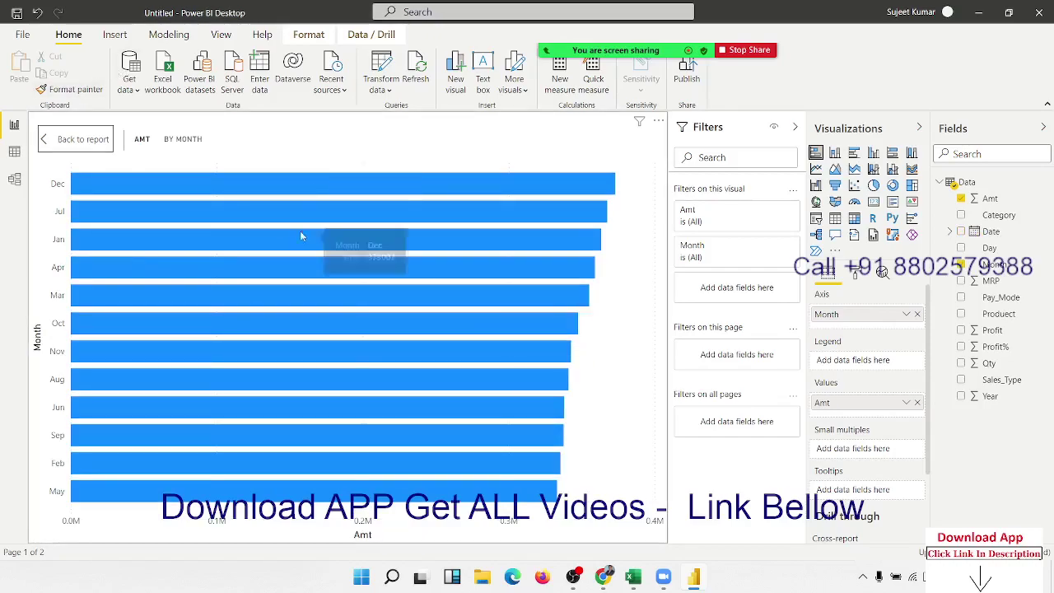
{"action": "left_click", "coordinate": [170, 178]}
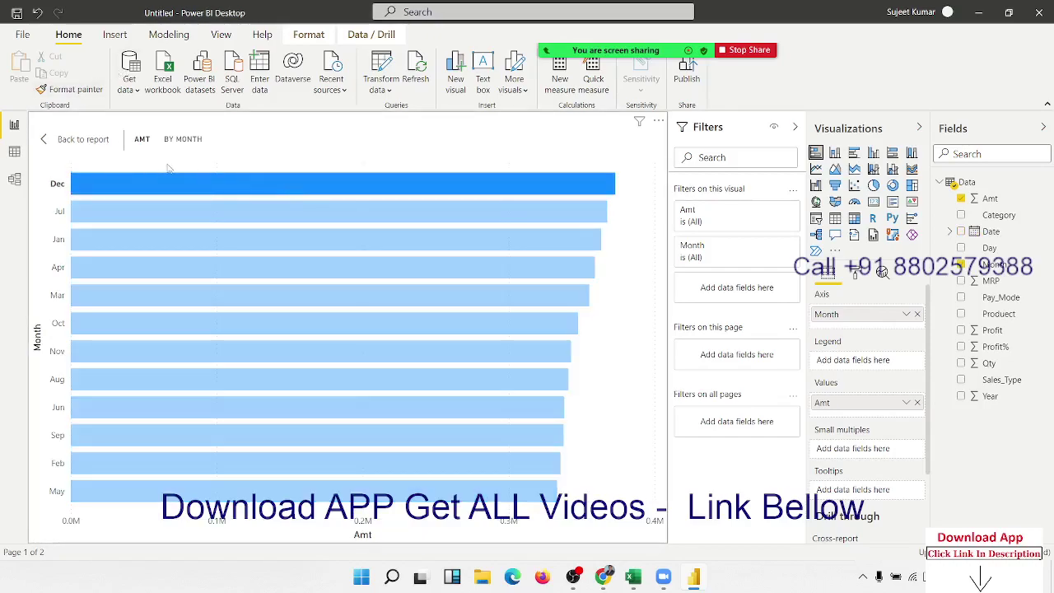
{"action": "left_click", "coordinate": [186, 235]}
{"action": "left_click", "coordinate": [60, 139]}
{"action": "mouse_move", "coordinate": [354, 205]}
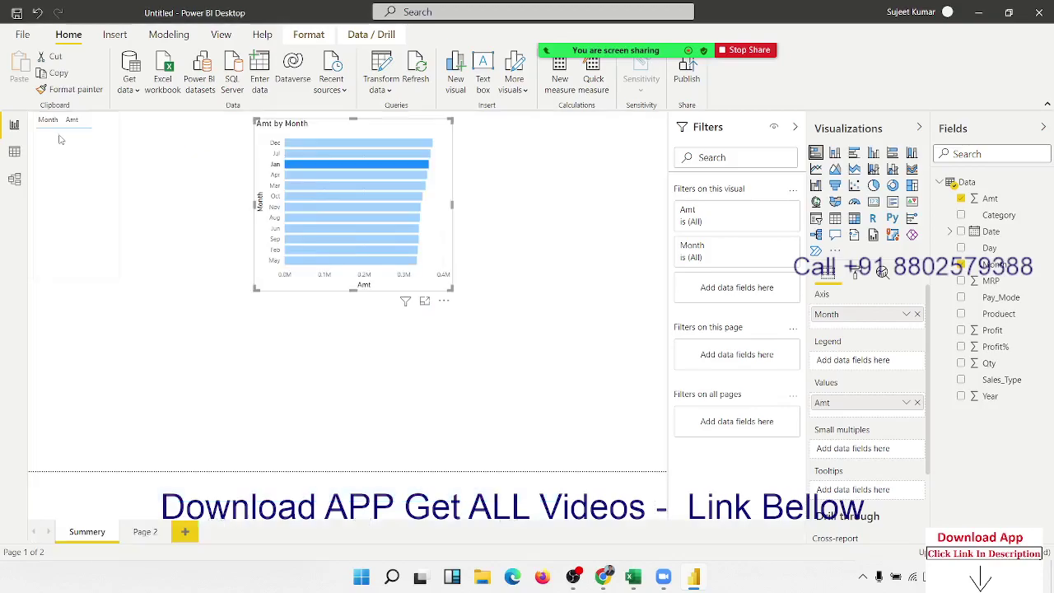
{"action": "left_click", "coordinate": [332, 165]}
{"action": "left_click", "coordinate": [348, 336]}
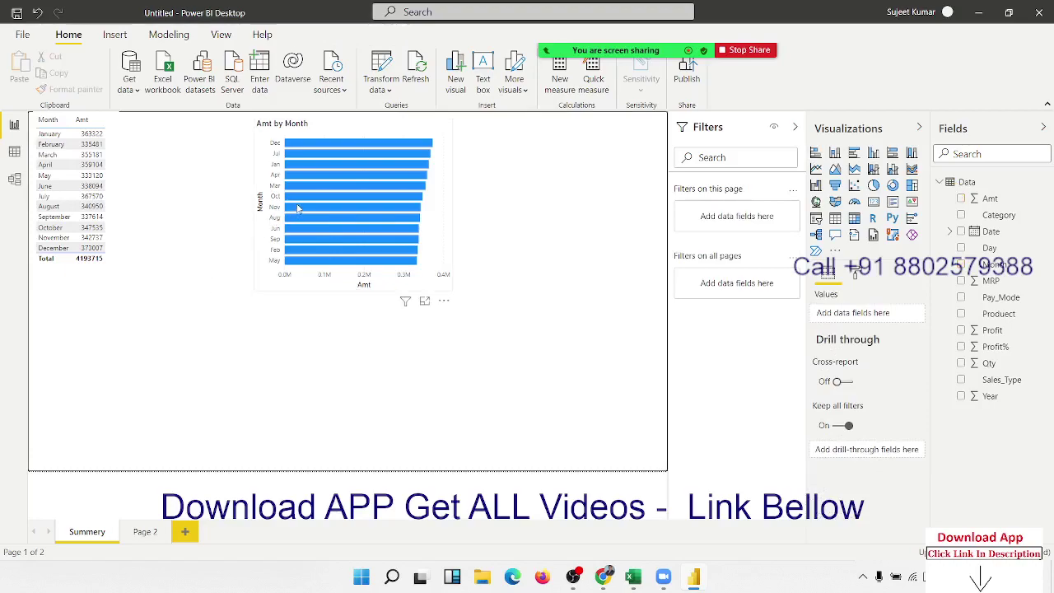
{"action": "left_click", "coordinate": [301, 197]}
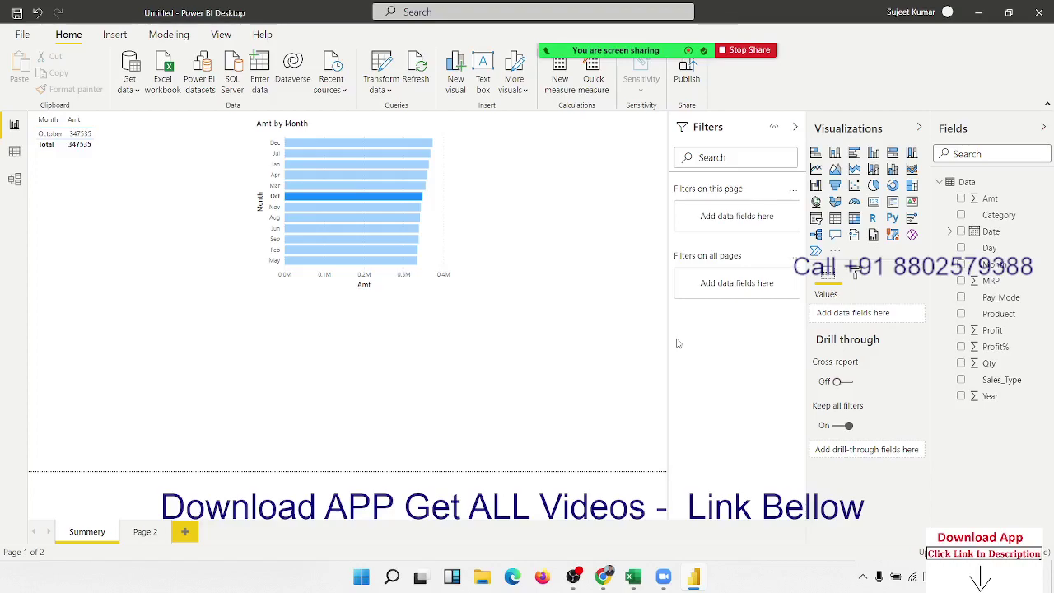
{"action": "left_click", "coordinate": [394, 198]}
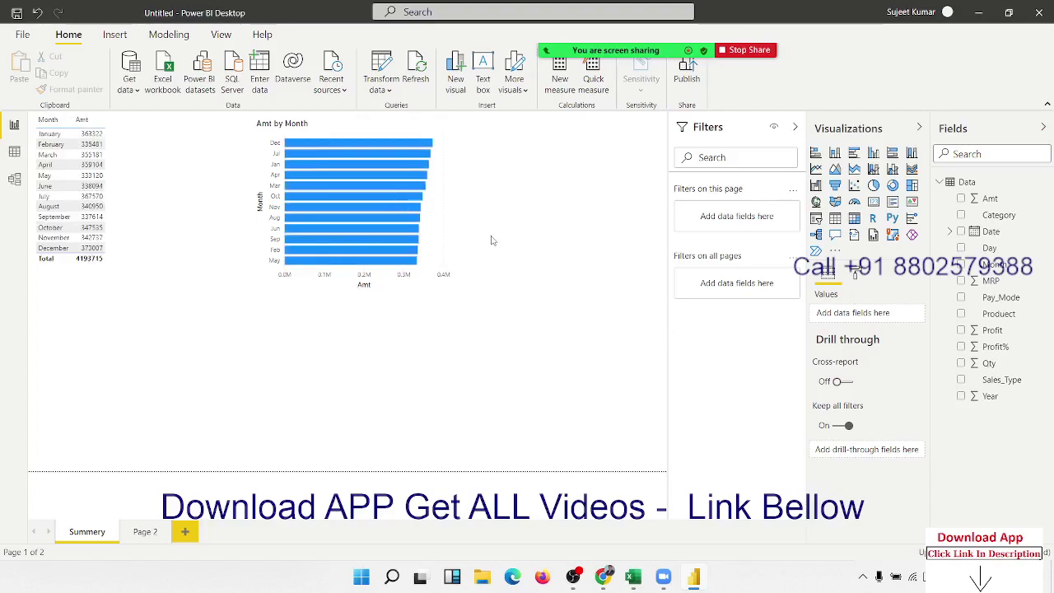
{"action": "left_click", "coordinate": [94, 180]}
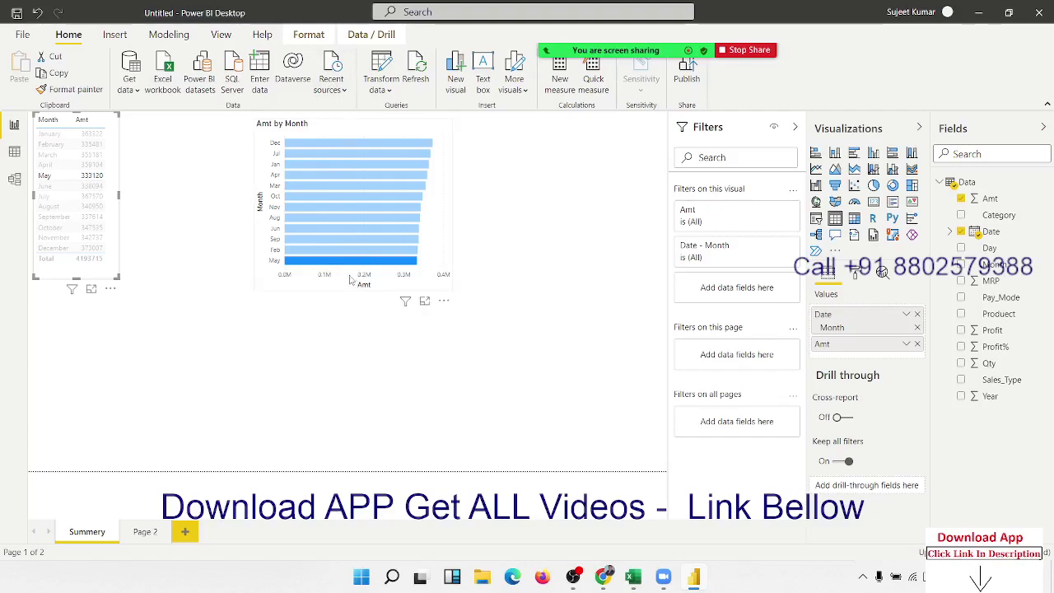
{"action": "left_click", "coordinate": [83, 178]}
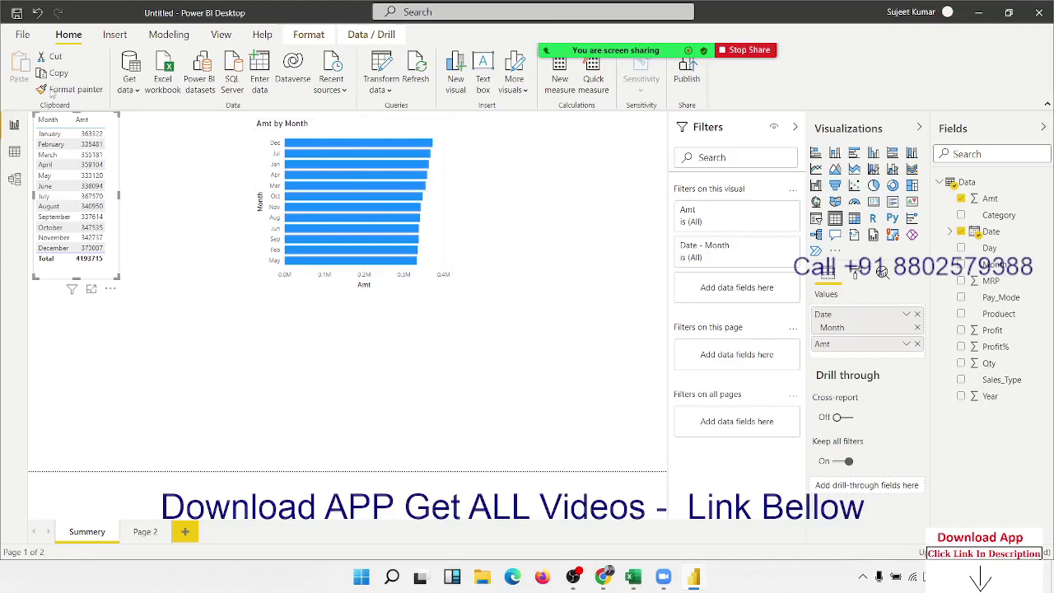
Step: Browse the Get data connector catalogue without connecting, then show the Data table in Data view
{"action": "left_click", "coordinate": [18, 150]}
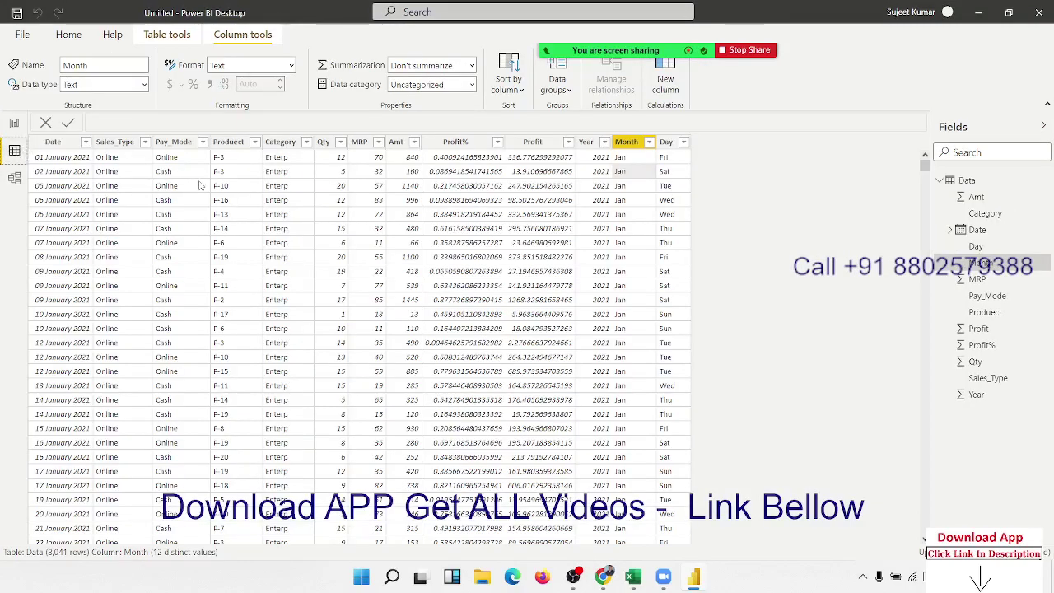
{"action": "left_click", "coordinate": [15, 124]}
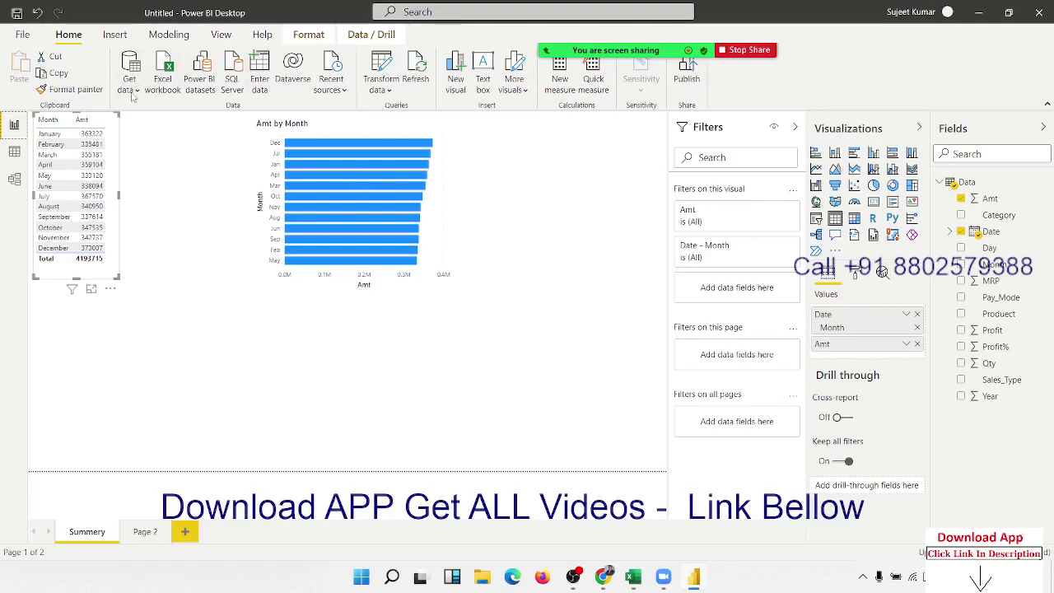
{"action": "left_click", "coordinate": [131, 90]}
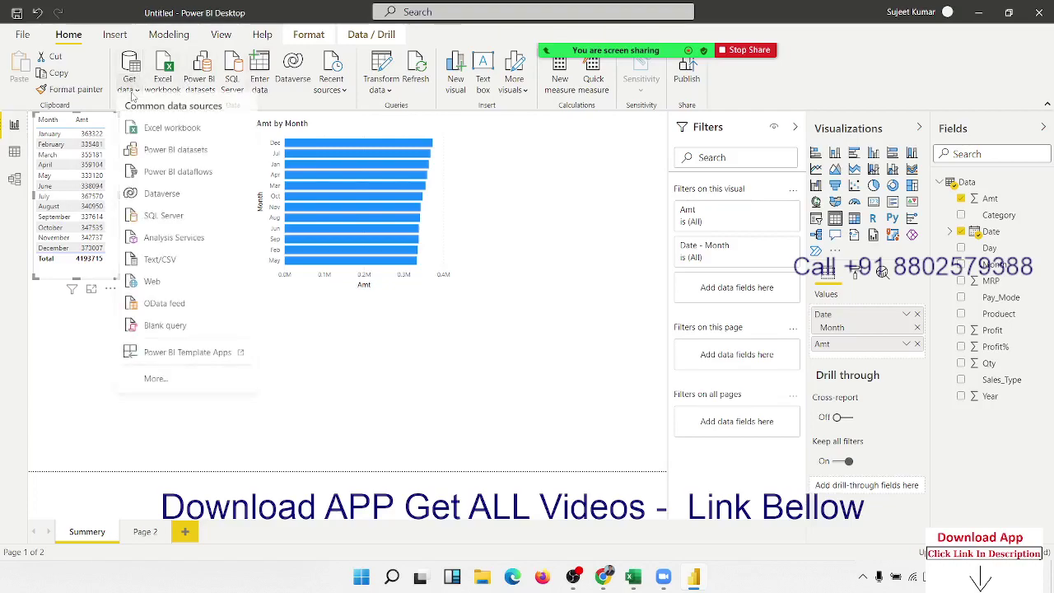
{"action": "left_click", "coordinate": [187, 387]}
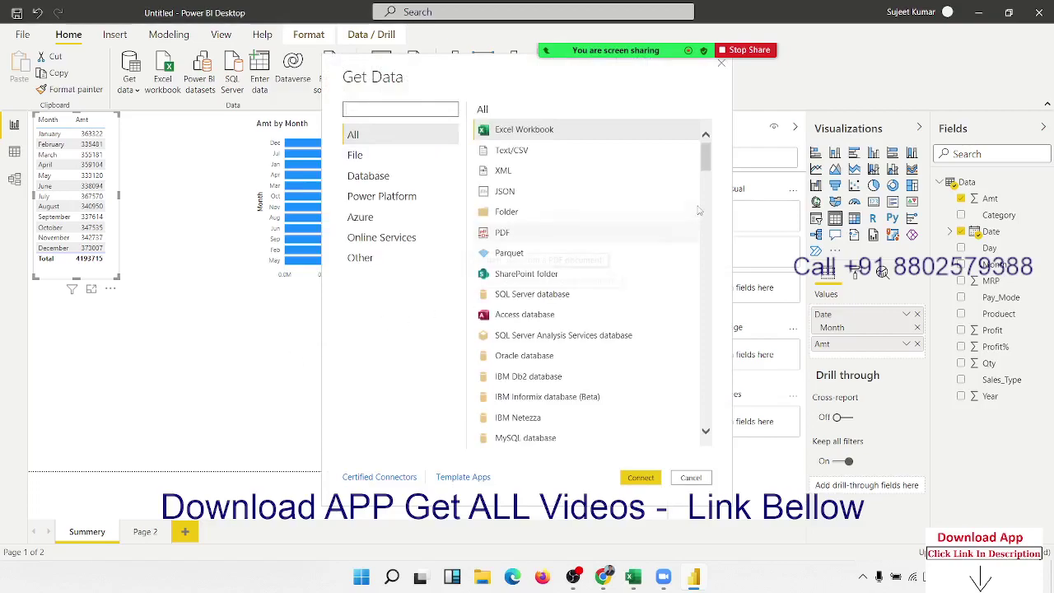
{"action": "mouse_move", "coordinate": [707, 160]}
{"action": "left_mouse_down"}
{"action": "mouse_move", "coordinate": [713, 429]}
{"action": "mouse_move", "coordinate": [715, 138]}
{"action": "left_mouse_up"}
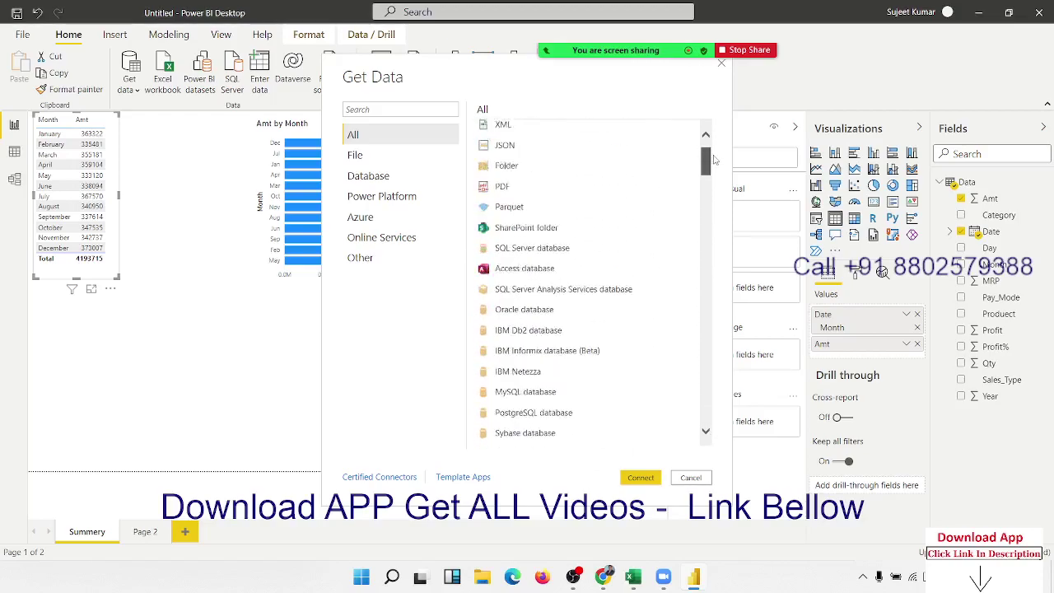
{"action": "left_click", "coordinate": [682, 480]}
{"action": "left_click", "coordinate": [14, 150]}
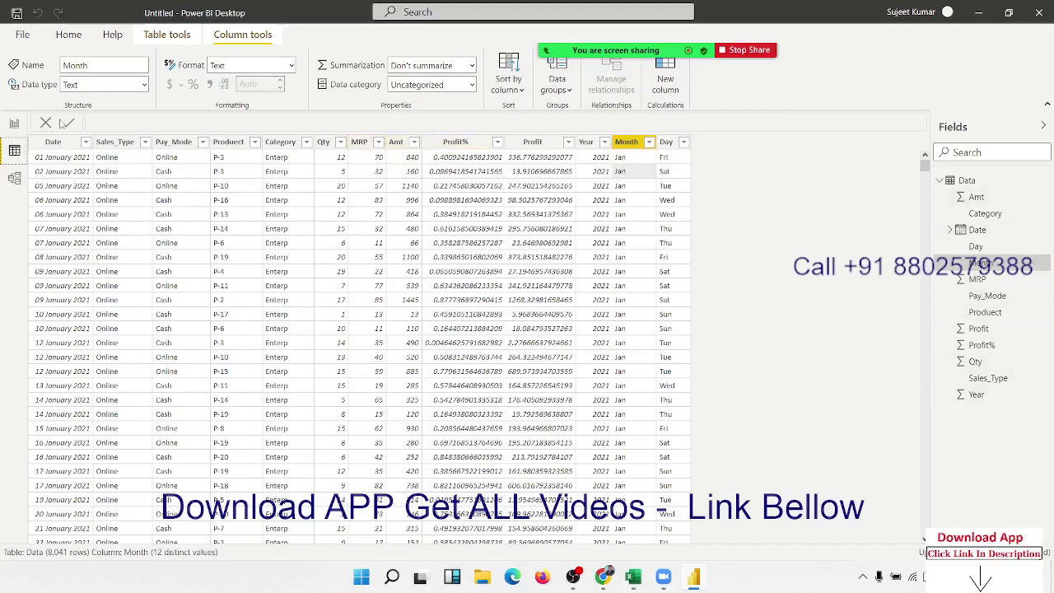
{"action": "left_click", "coordinate": [14, 124]}
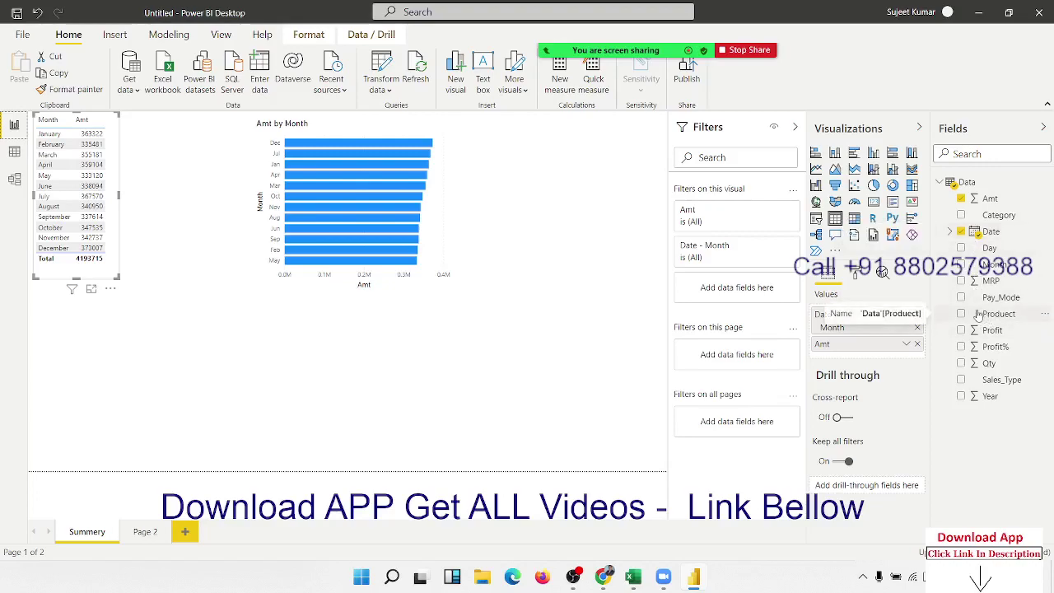
{"action": "left_click", "coordinate": [14, 153]}
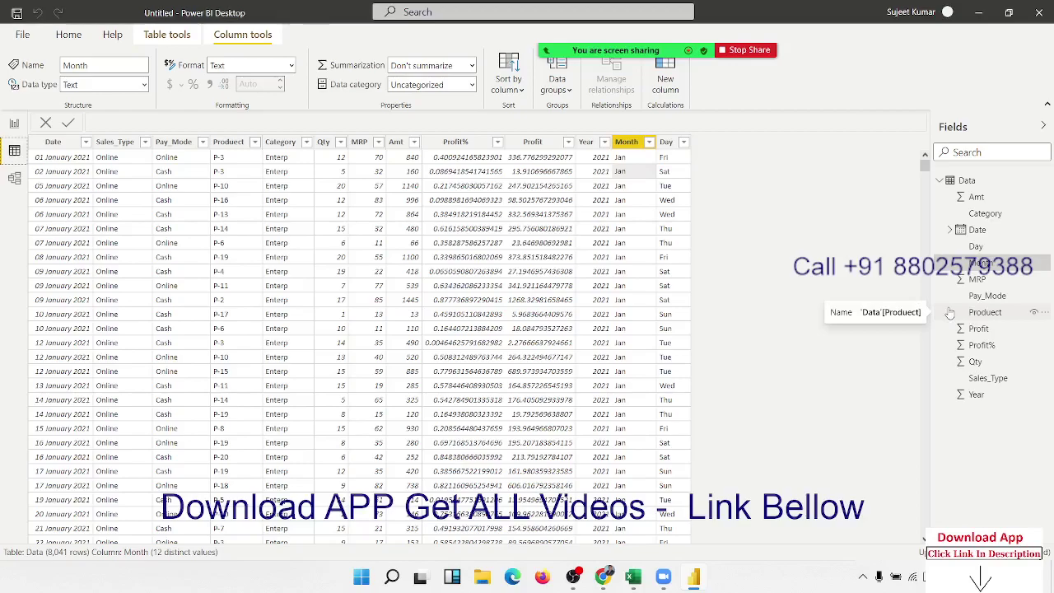
Step: Hide the Product field from report view and check the report's field list
{"action": "left_click", "coordinate": [1035, 315]}
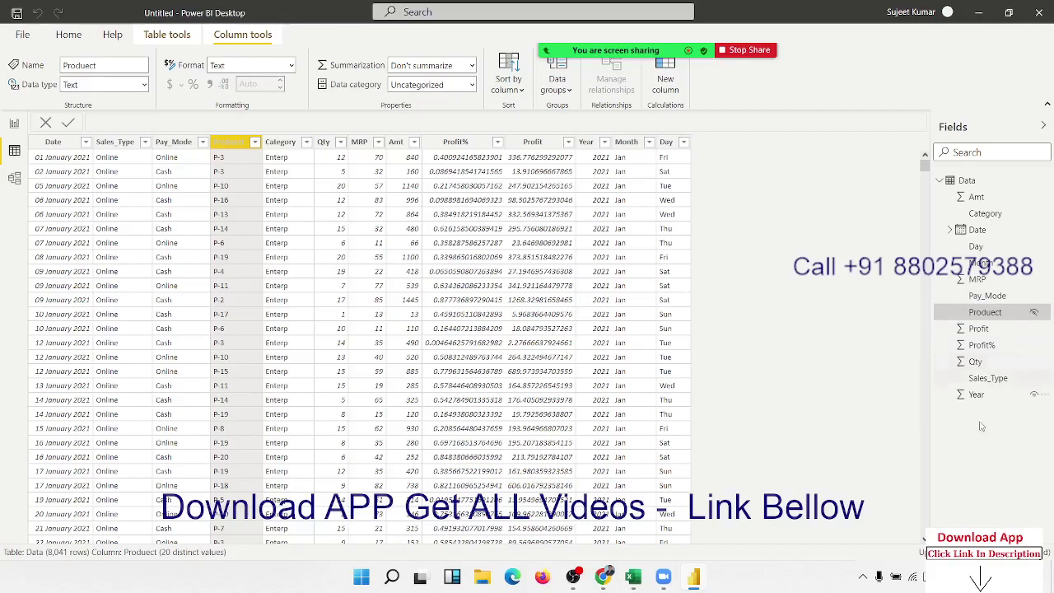
{"action": "left_click", "coordinate": [1041, 315]}
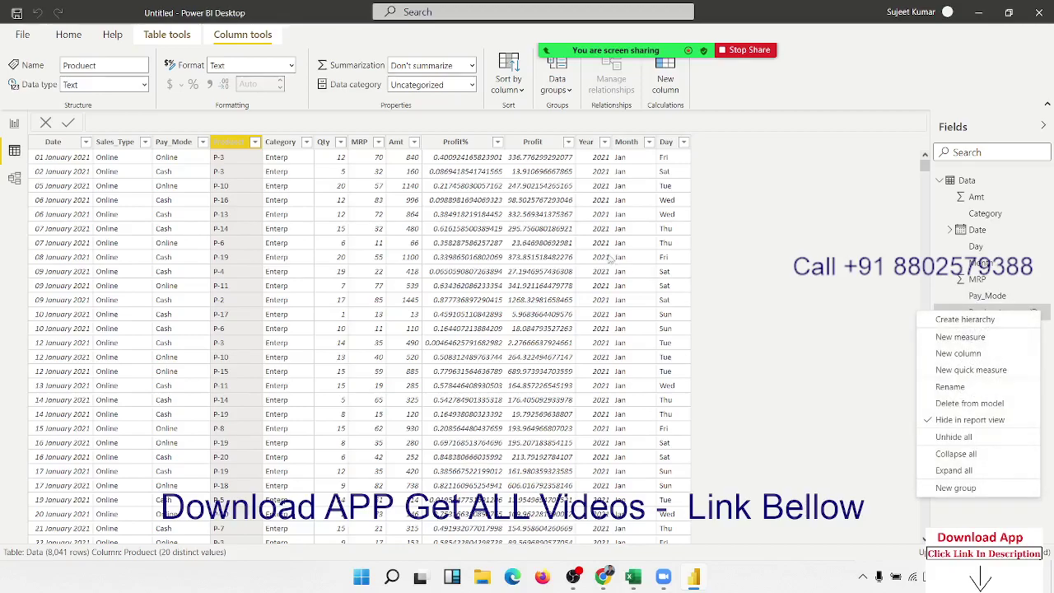
{"action": "left_click", "coordinate": [397, 289]}
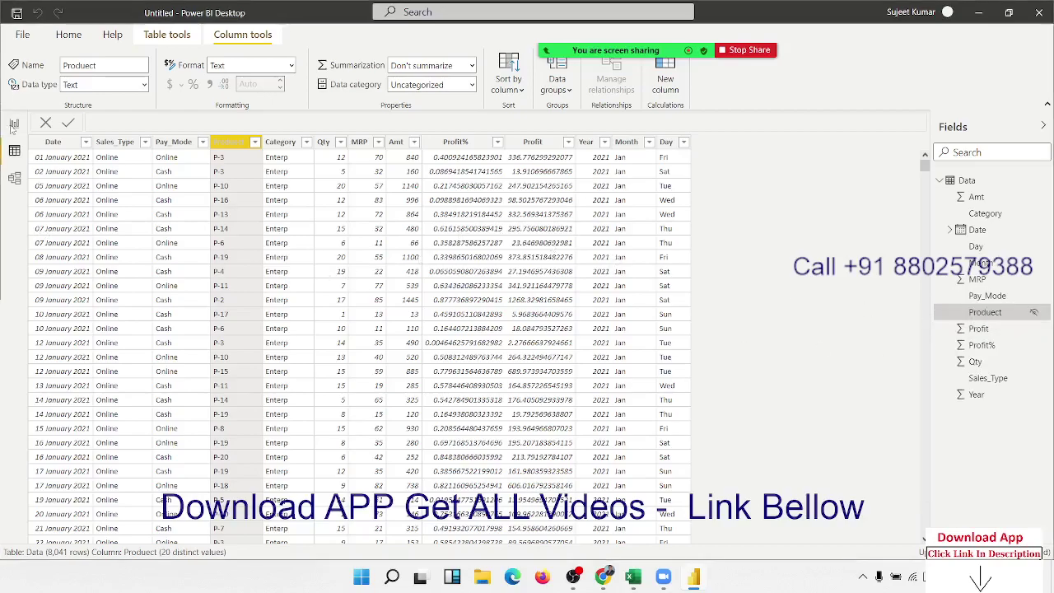
{"action": "left_click", "coordinate": [14, 126]}
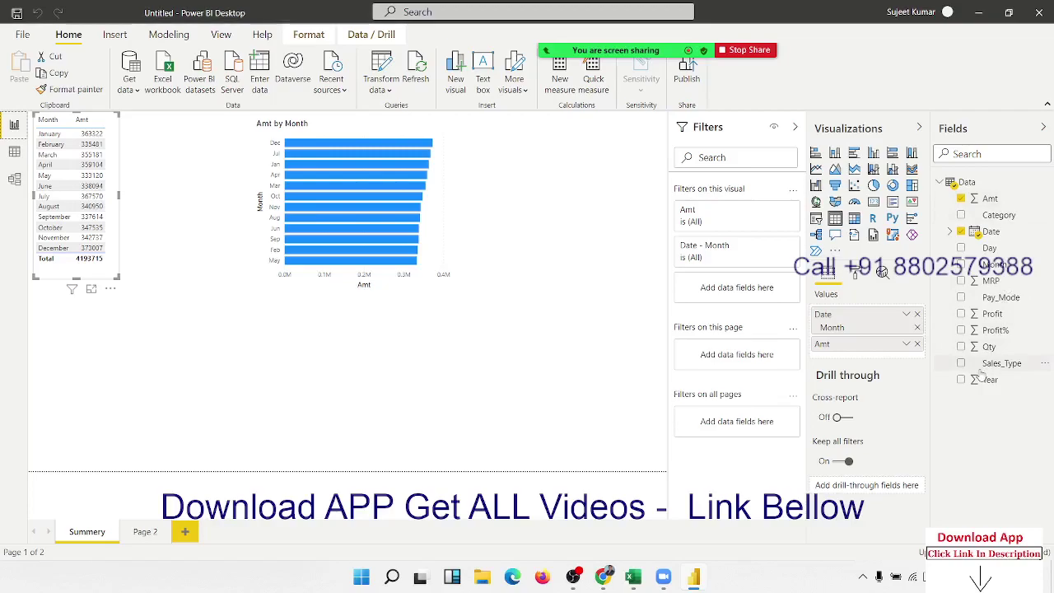
{"action": "left_click", "coordinate": [14, 151]}
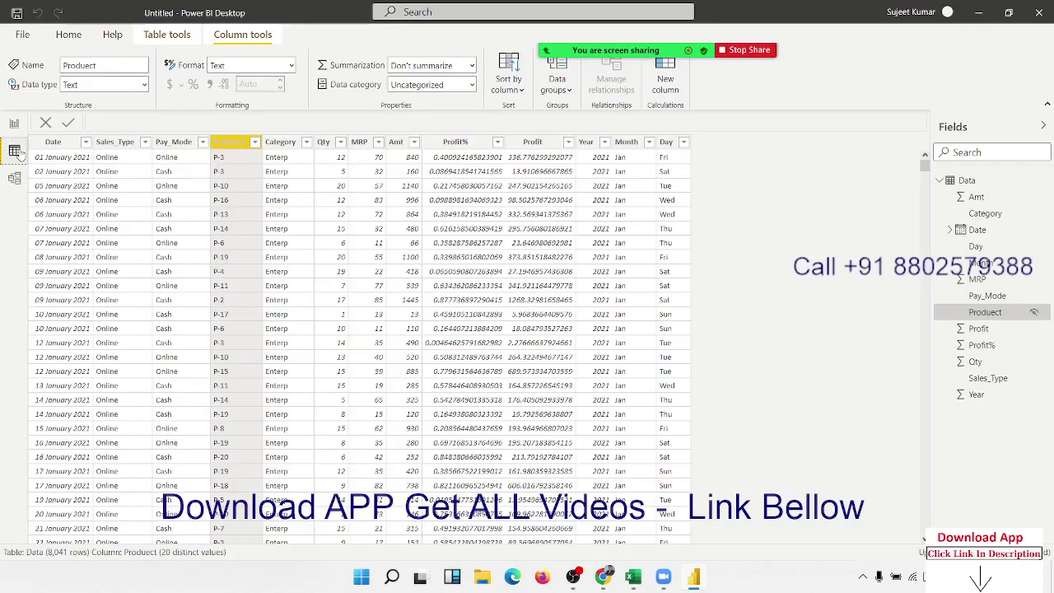
Step: Unhide Product, hide Pay_Mode instead, and return to the Summery report page
{"action": "left_click", "coordinate": [1034, 316]}
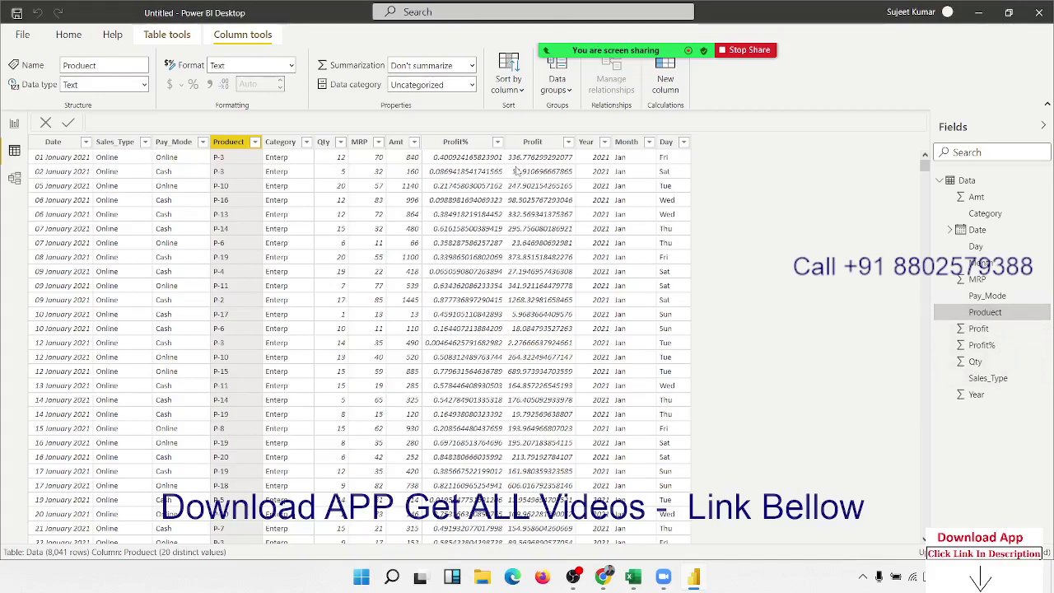
{"action": "left_click", "coordinate": [14, 125]}
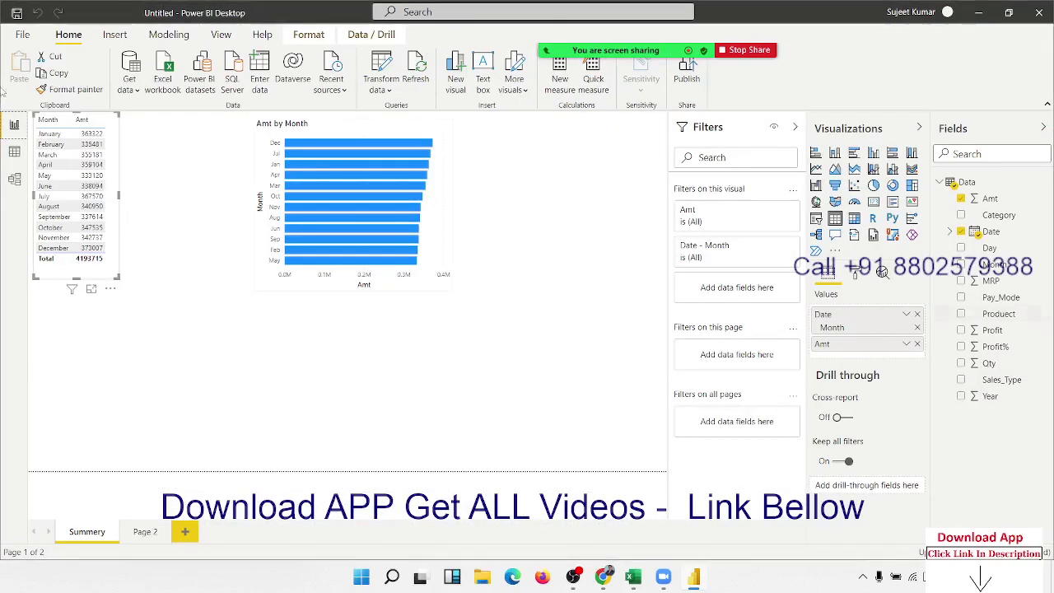
{"action": "left_click", "coordinate": [14, 149]}
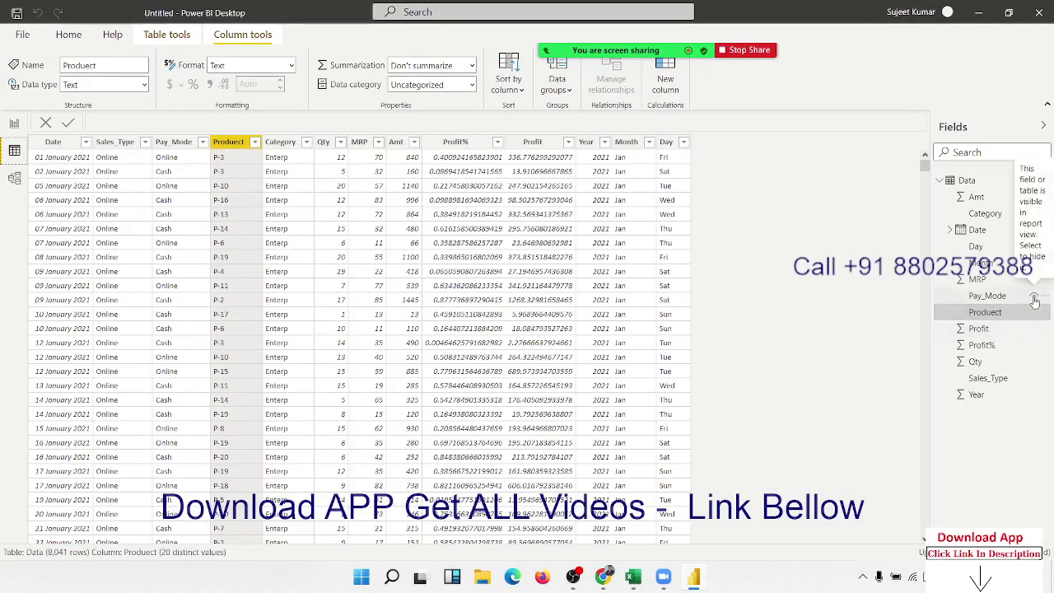
{"action": "left_click", "coordinate": [1034, 299]}
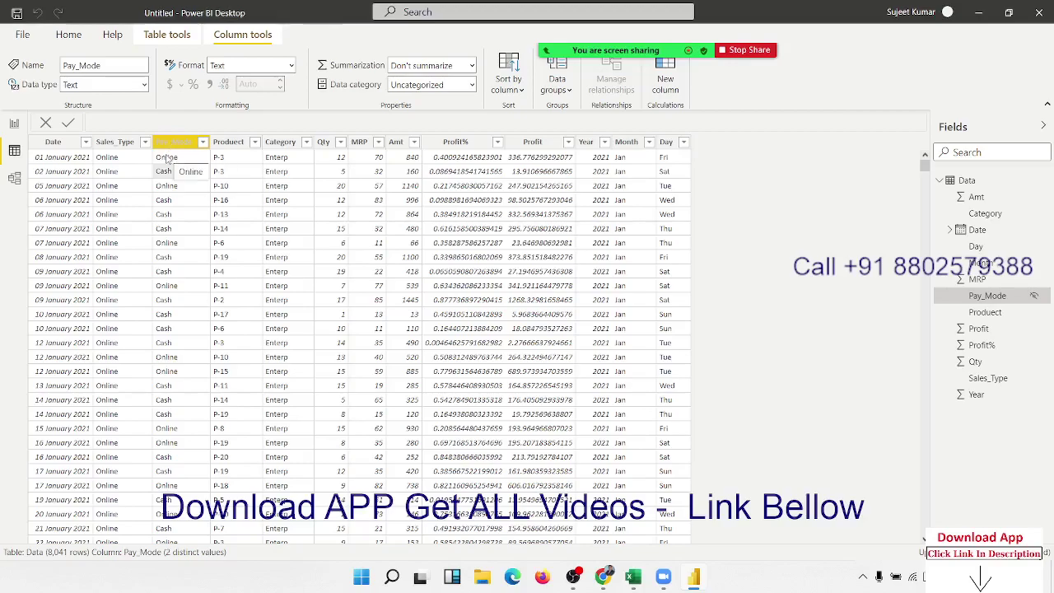
{"action": "left_click", "coordinate": [14, 123]}
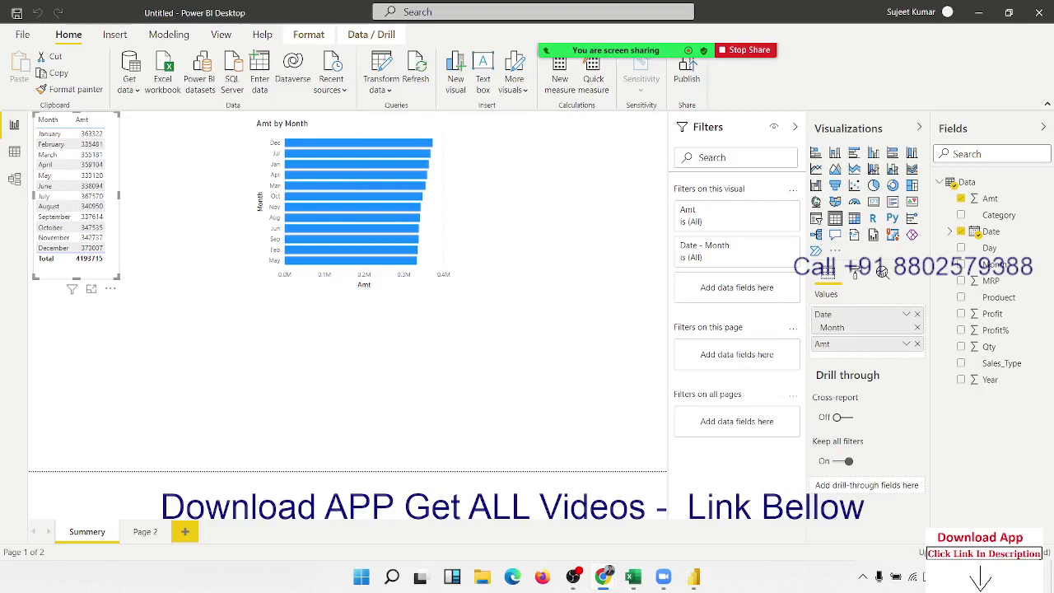
{"action": "left_click", "coordinate": [551, 277]}
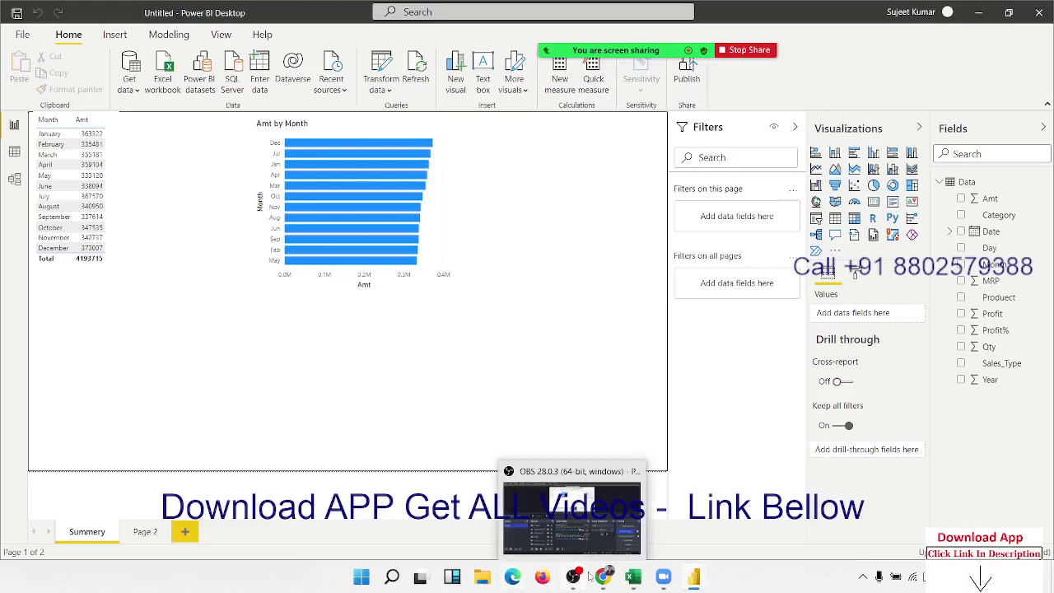
{"action": "mouse_move", "coordinate": [604, 576]}
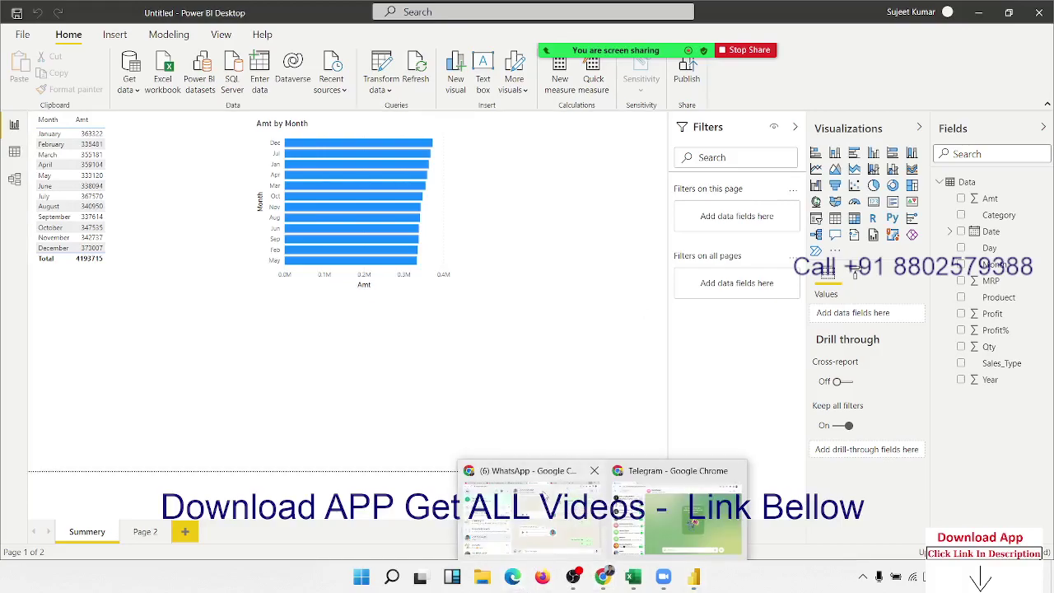
Step: Switch to Chrome and load gmail.com in a new tab by typing 'gm'
{"action": "left_click", "coordinate": [546, 497]}
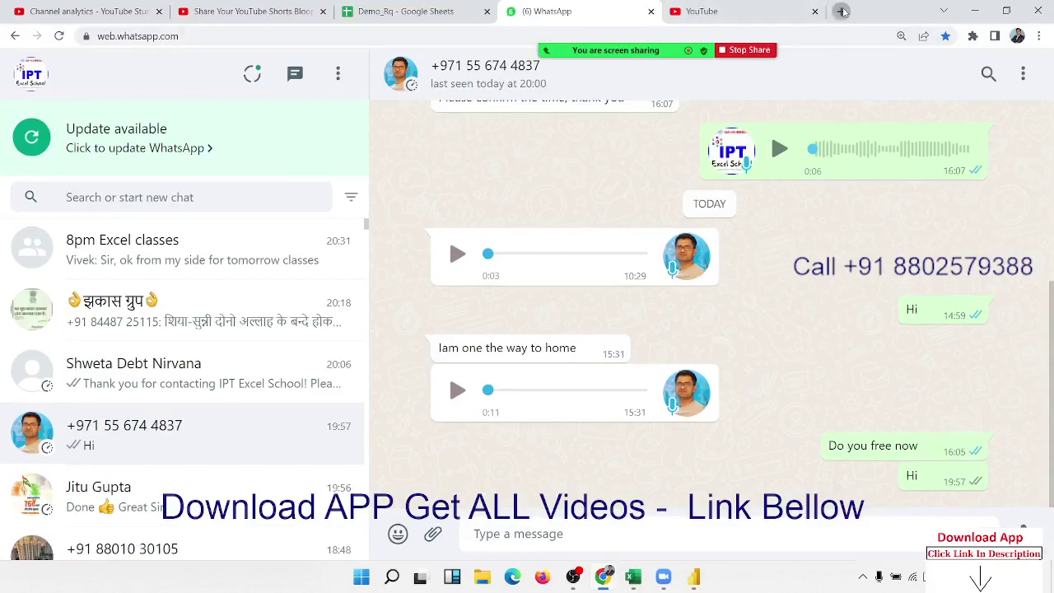
{"action": "left_click", "coordinate": [841, 11]}
{"action": "type", "text": "gm"}
{"action": "key", "text": "Return"}
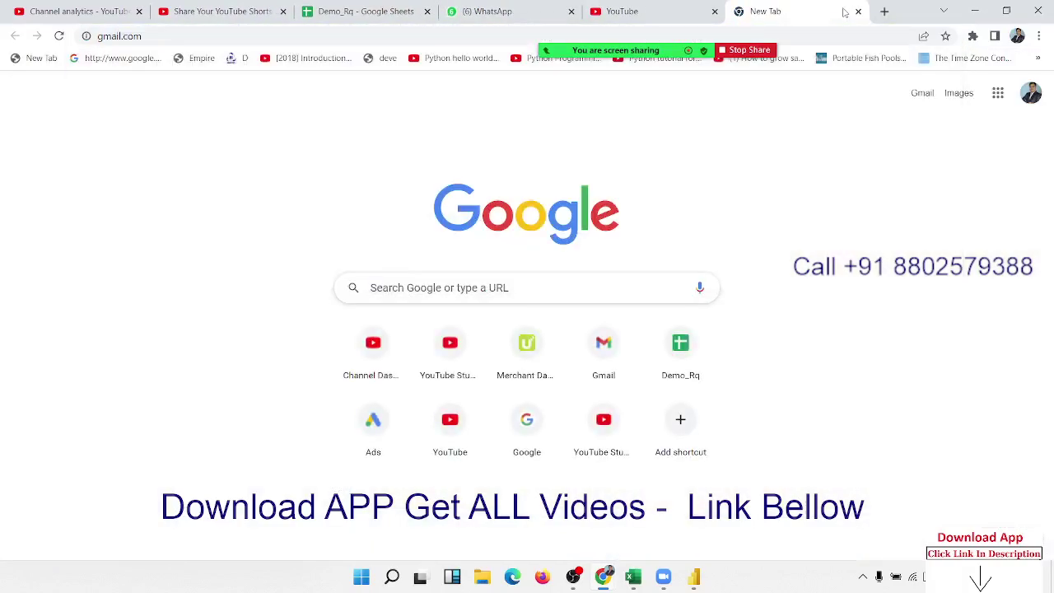